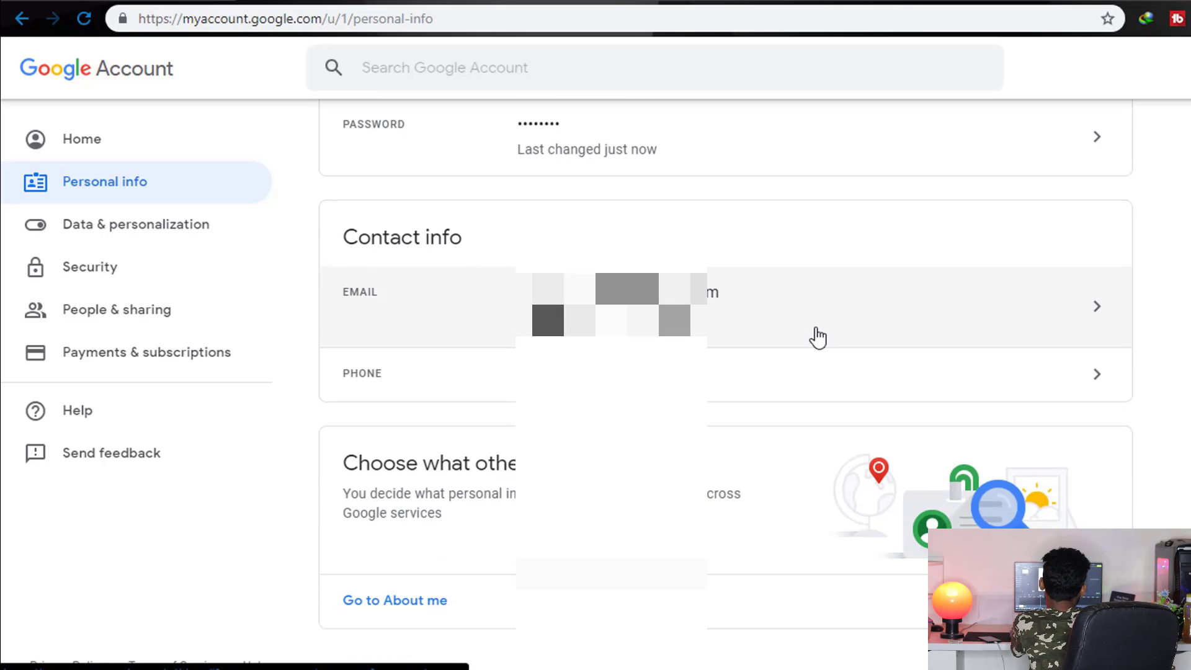
Search 'adsense' in a new tab, open the Google AdSense result and start sign-up
scroll(819, 340, up, 7)
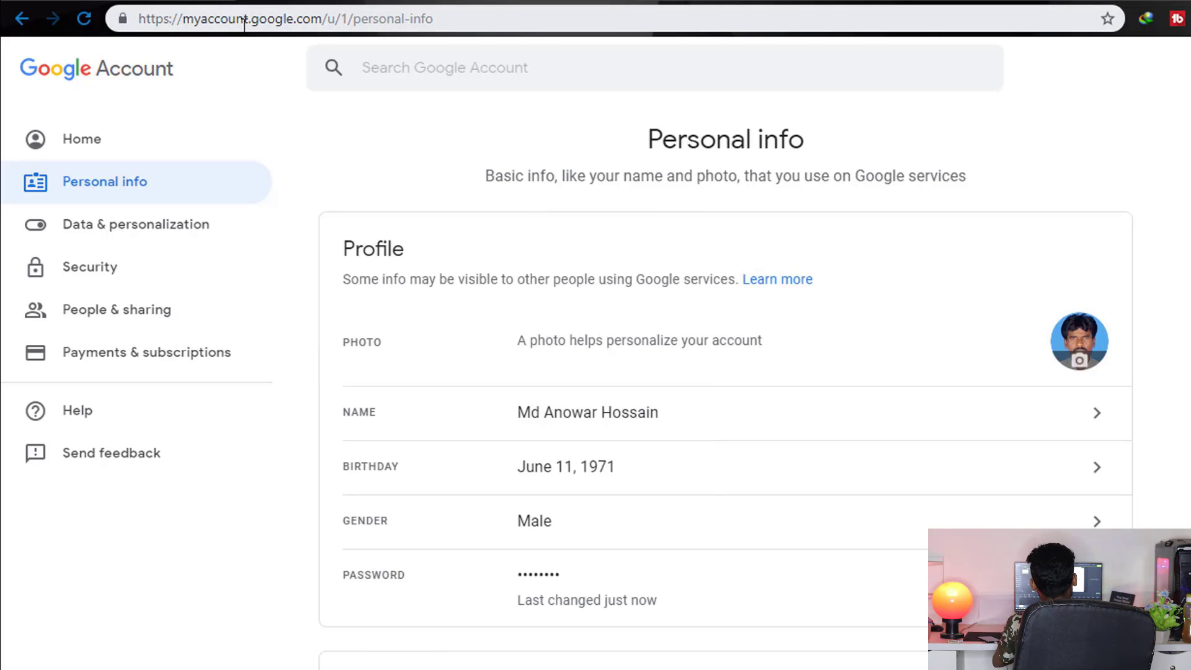
click(329, 18)
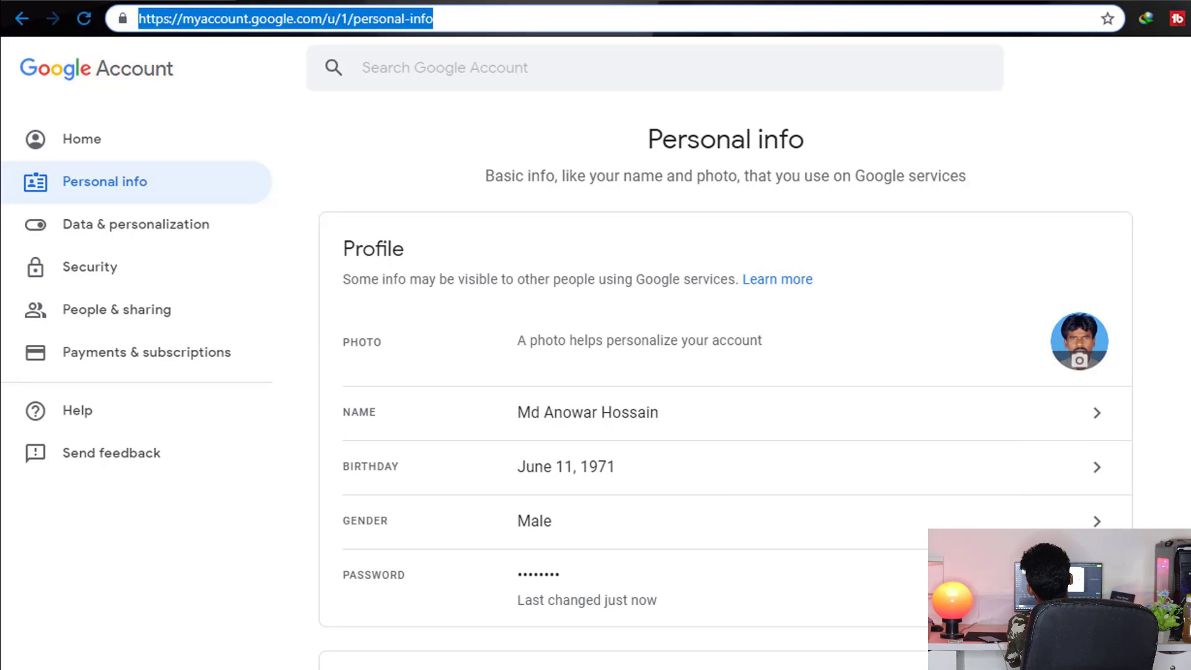
click(506, 2)
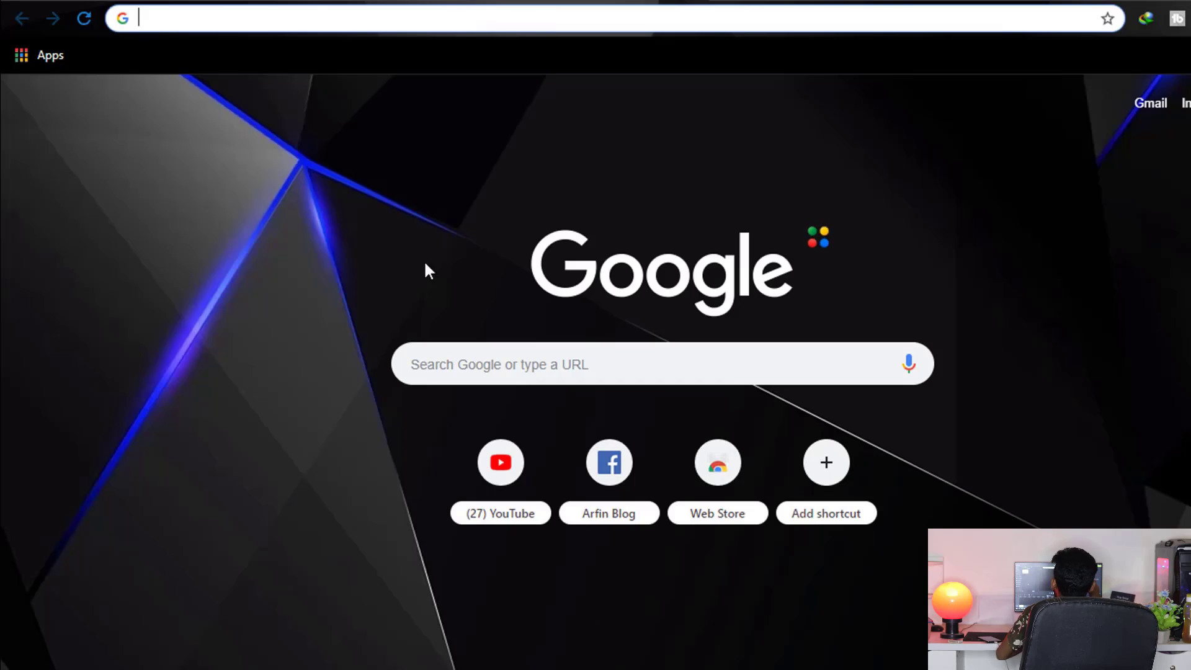
click(533, 350)
text(a)
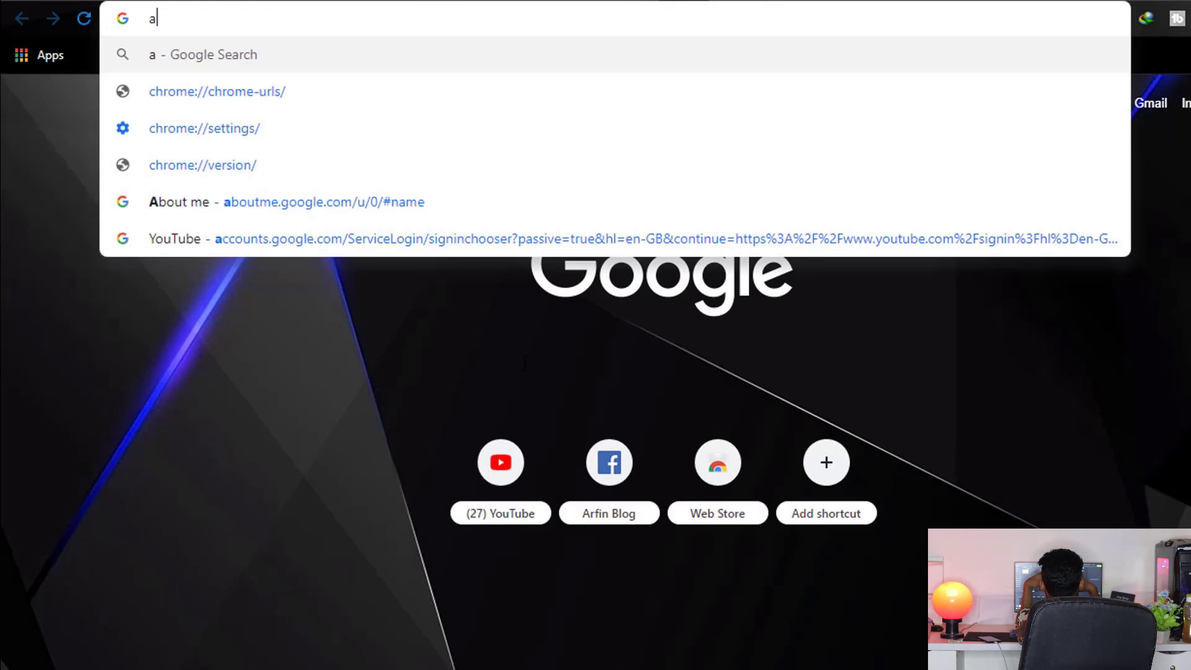
text(dsense)
key(Return)
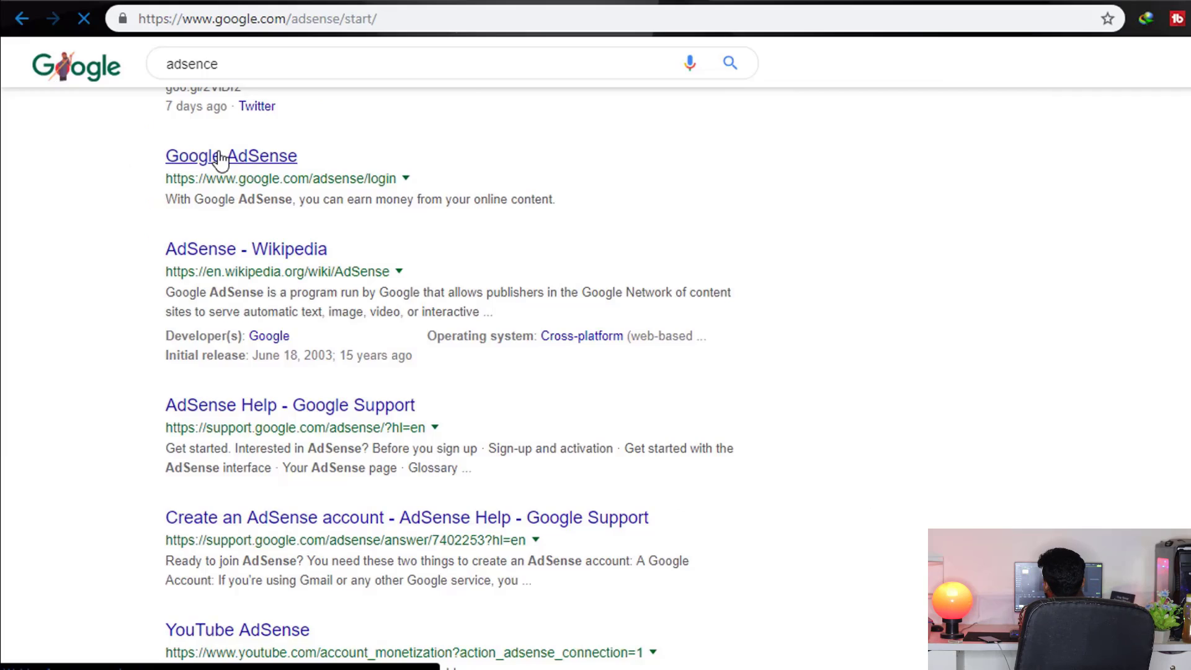
click(213, 155)
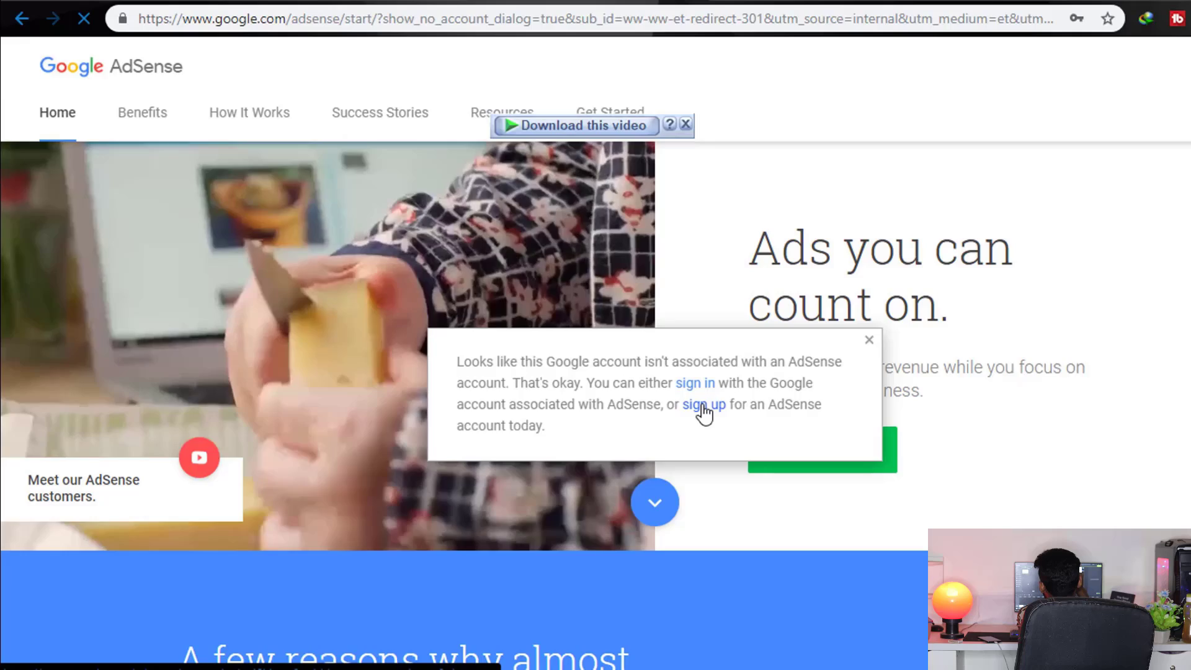
click(701, 411)
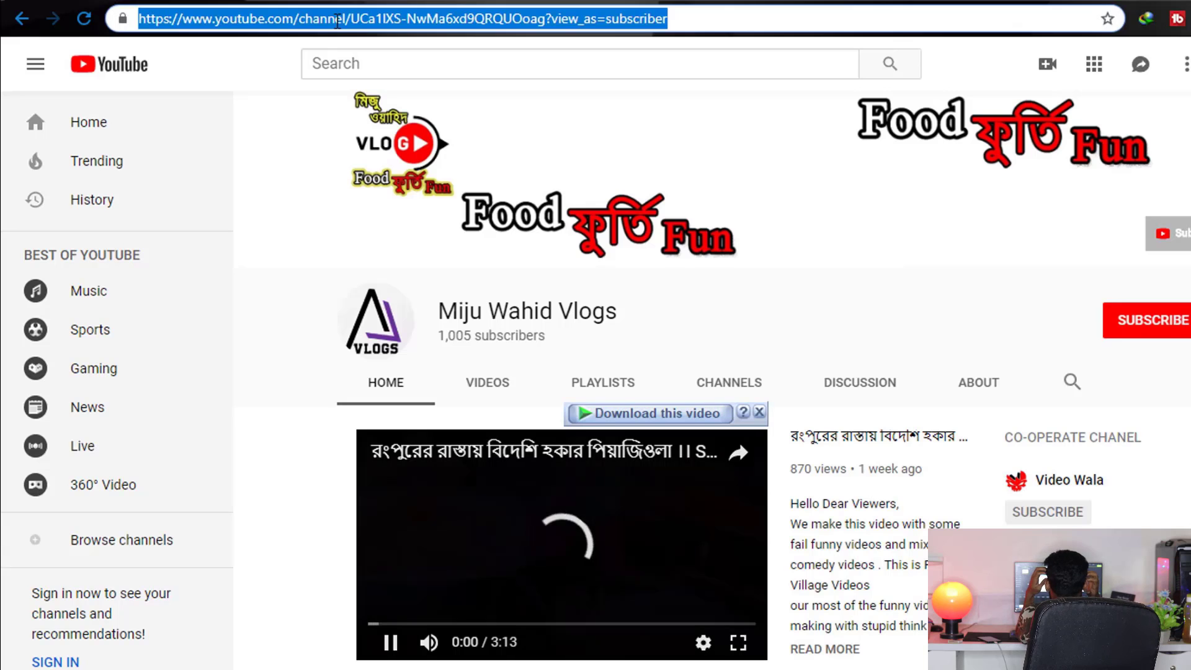
Copy the YouTube channel's URL and paste it as the AdSense site URL
right_click(340, 19)
click(397, 91)
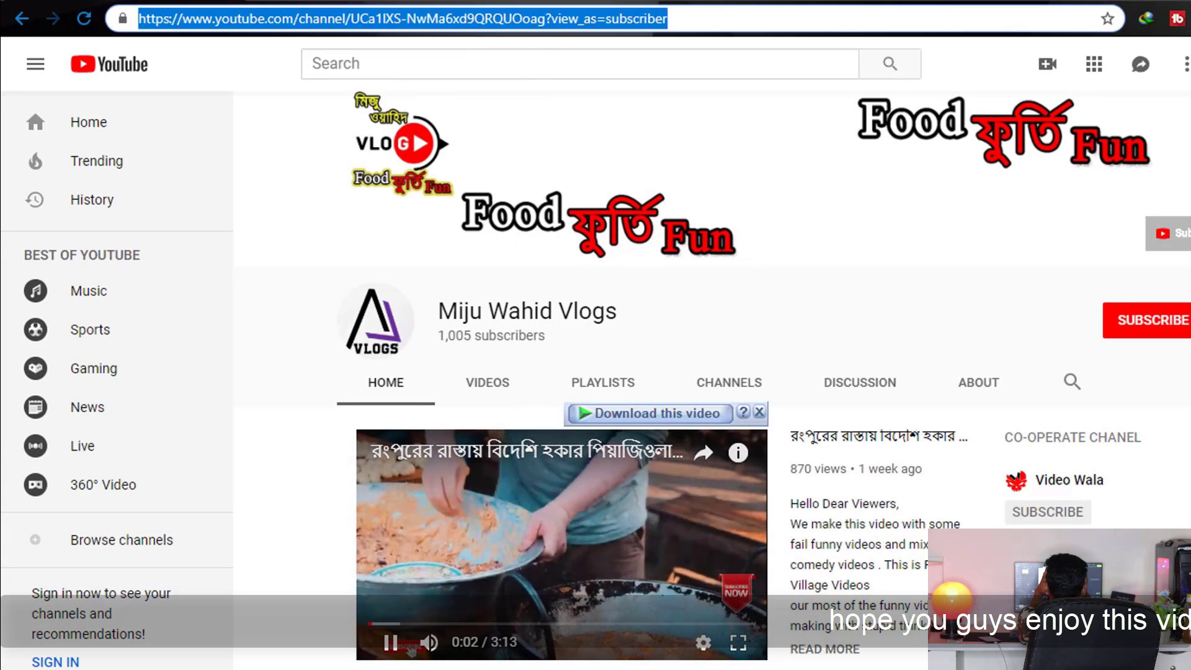
click(402, 98)
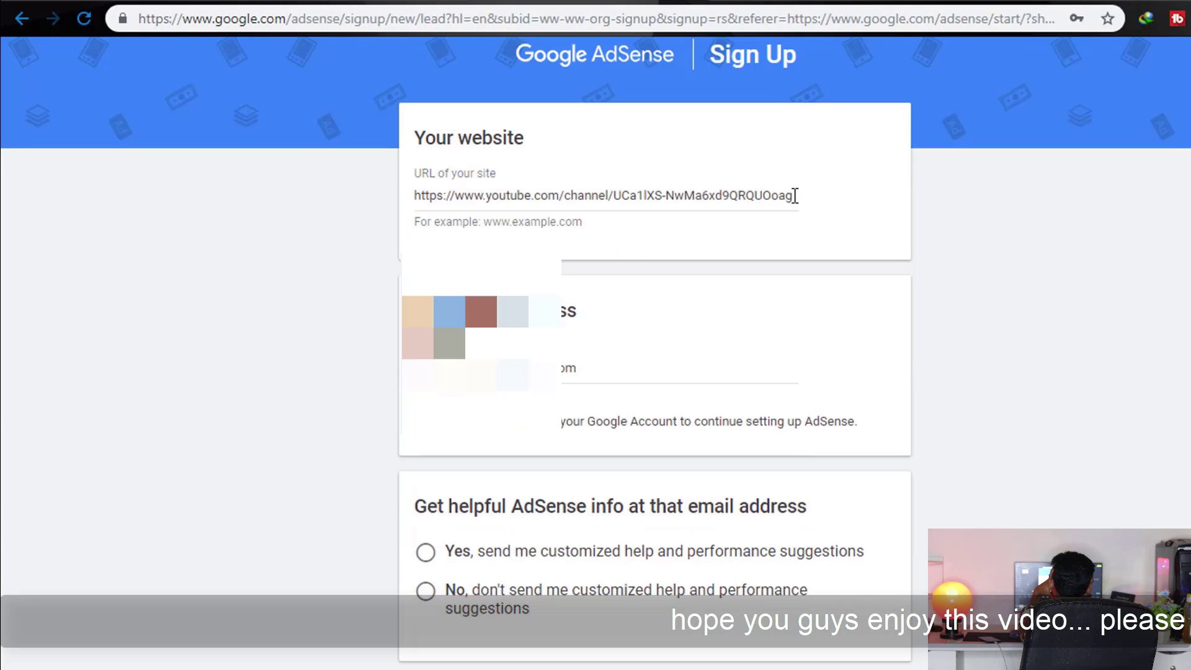
drag(793, 195, 378, 236)
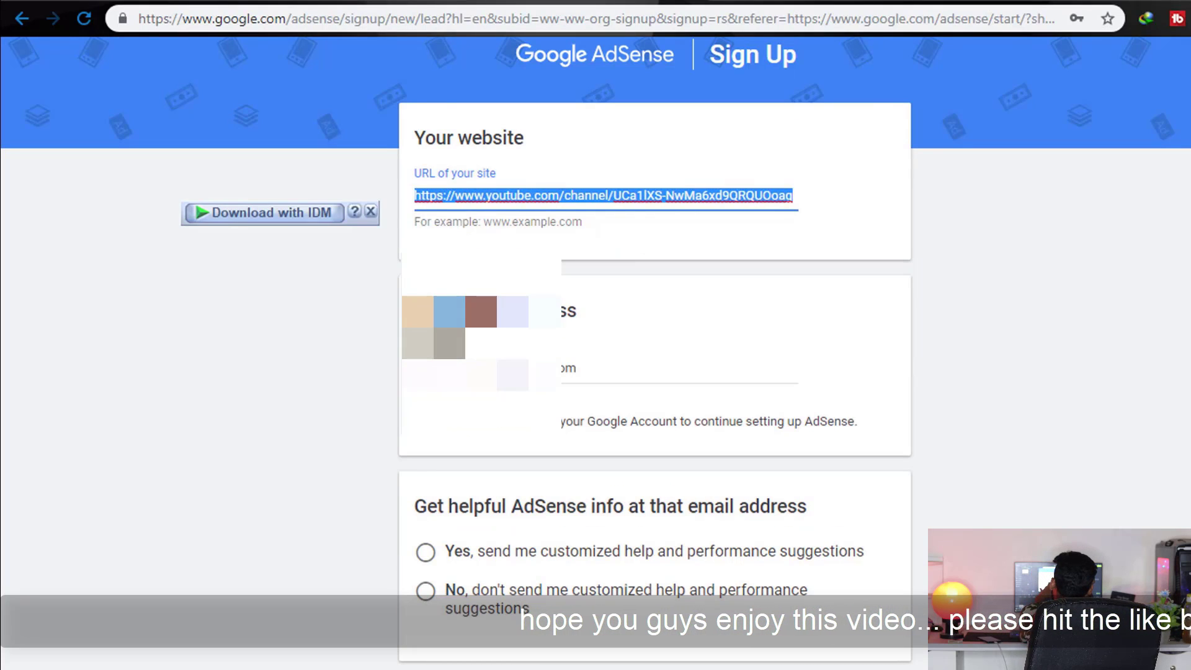
Choose Yes for customized AdSense help emails and Save and Continue
double_click(579, 368)
click(371, 378)
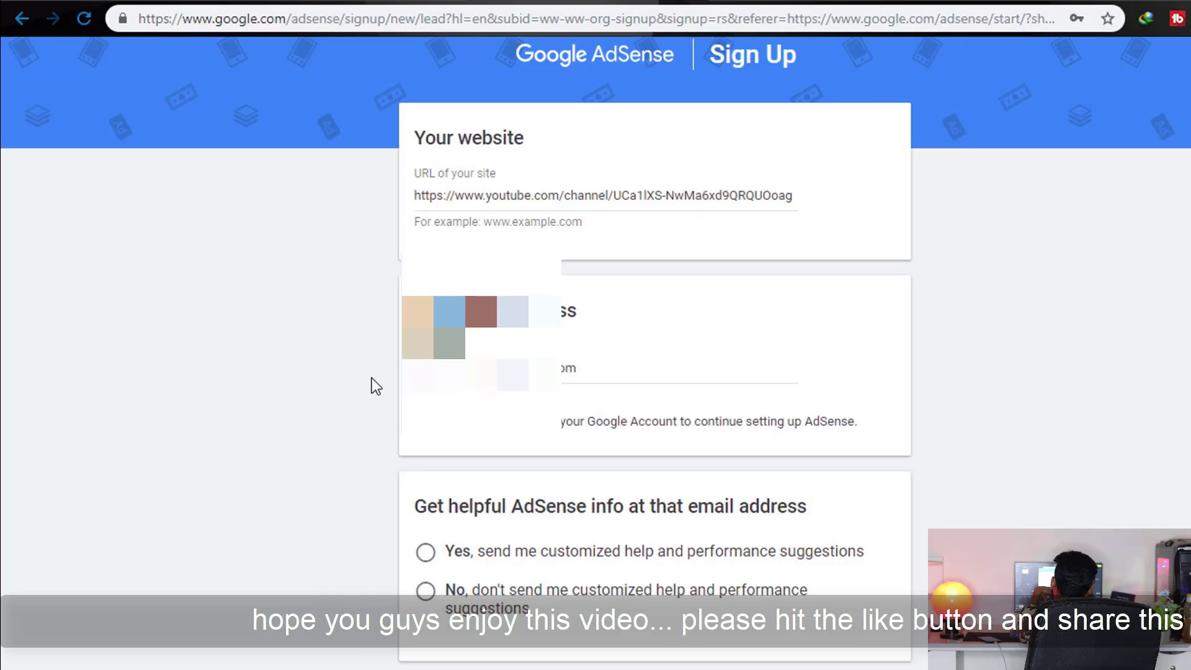
scroll(367, 396, down, 2)
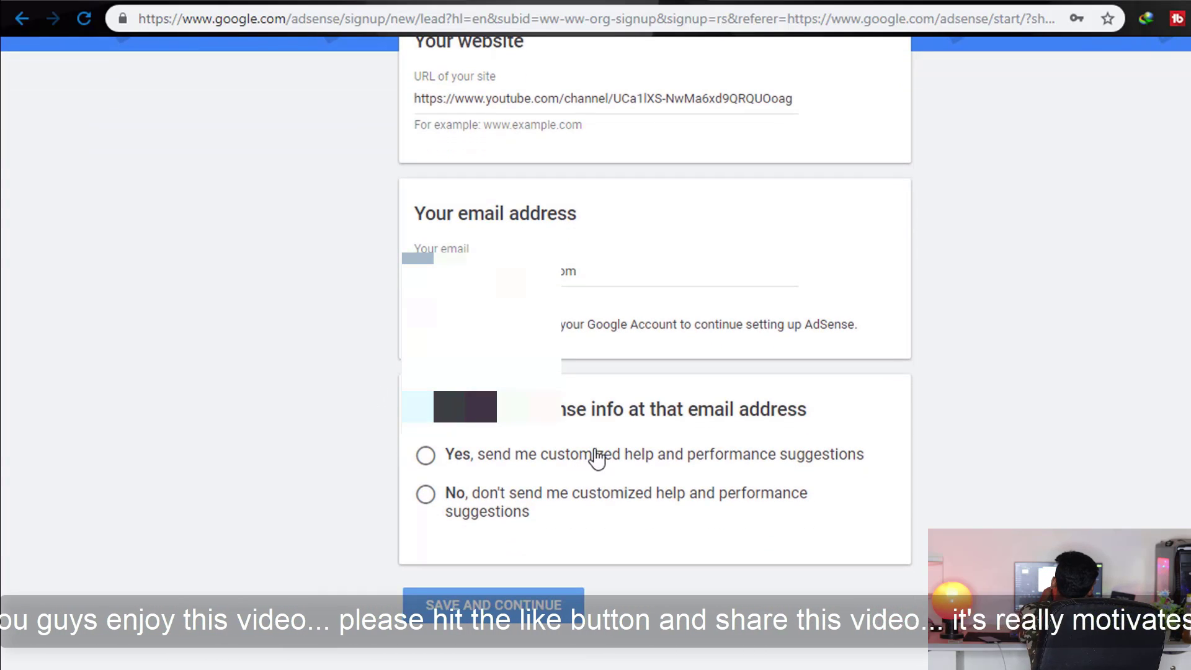
click(601, 454)
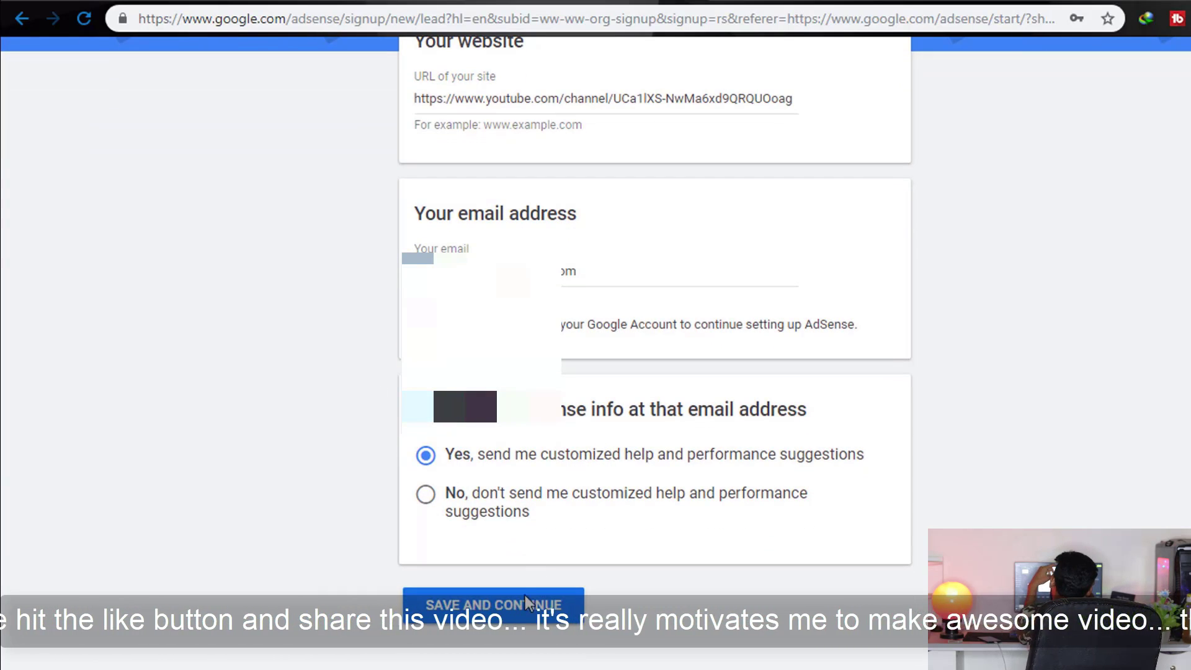
click(522, 599)
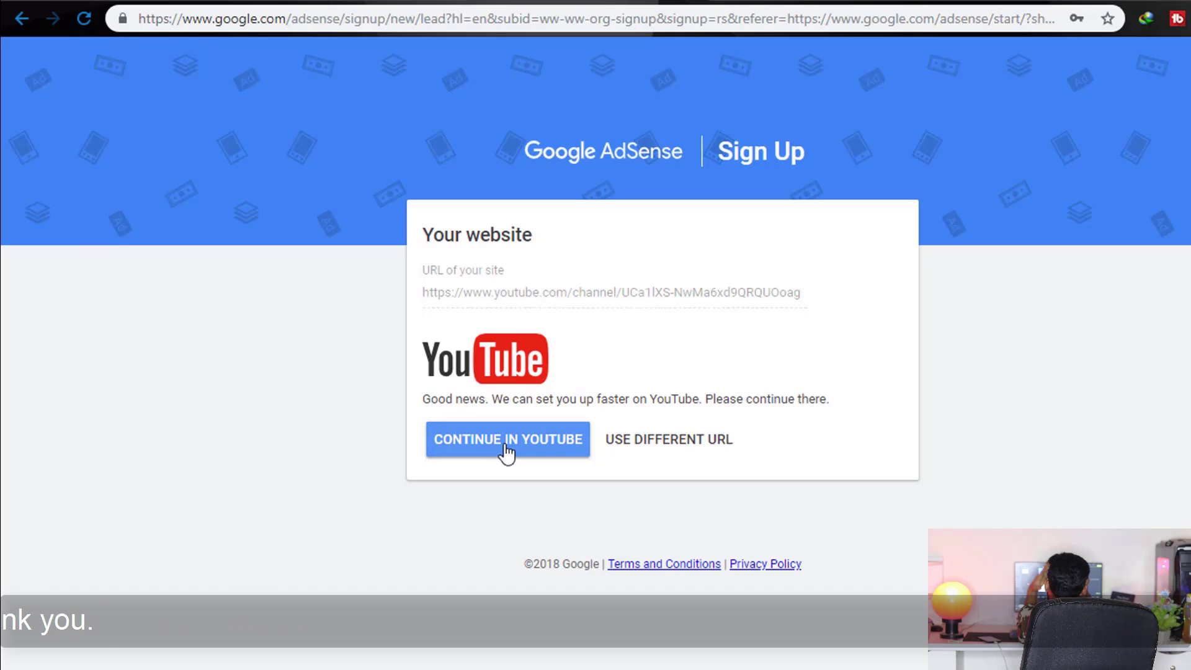
Continue in YouTube to the Partner Program Basics page, then go to YouTube home
click(508, 451)
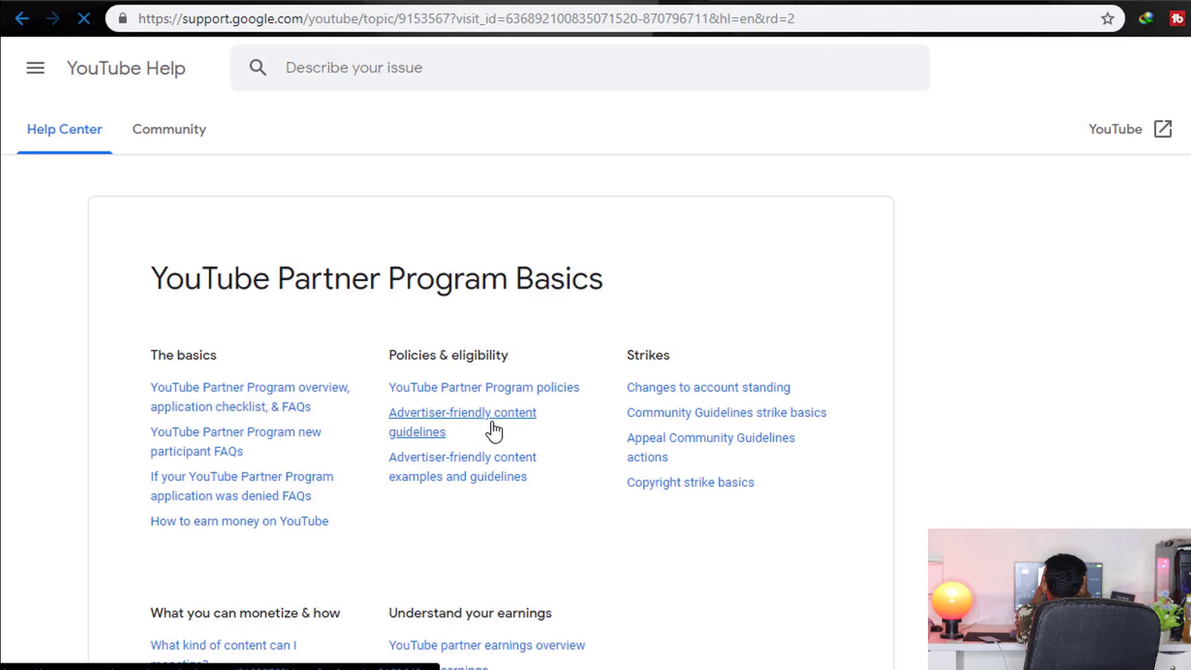
scroll(494, 329, down, 4)
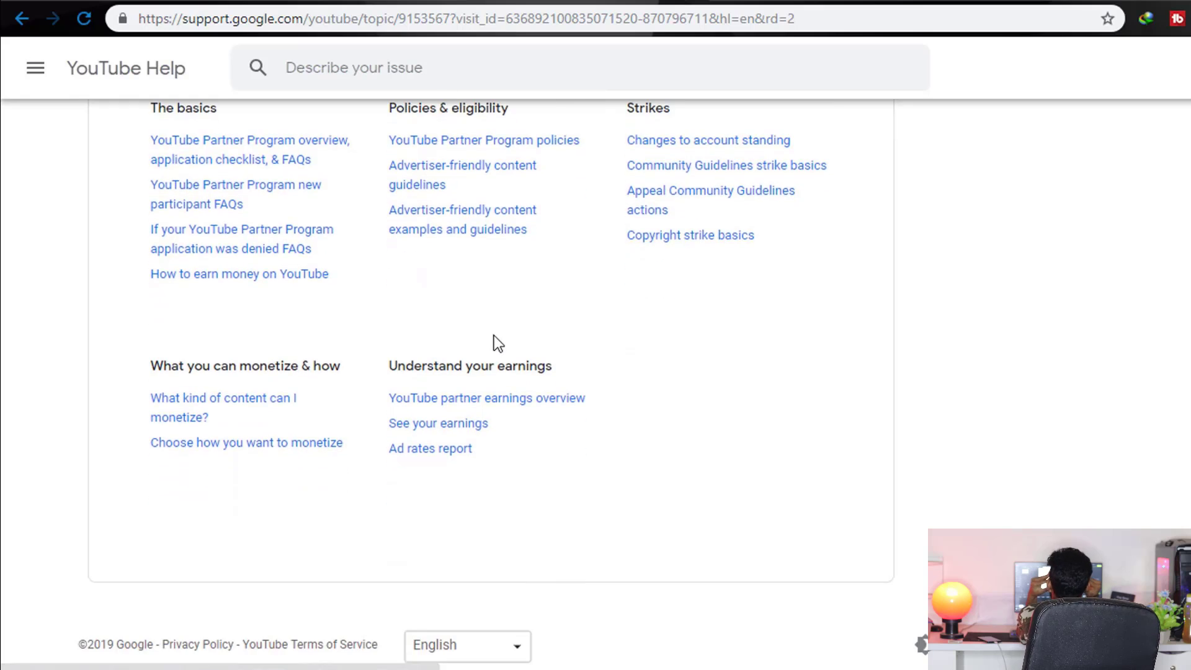
scroll(494, 336, up, 4)
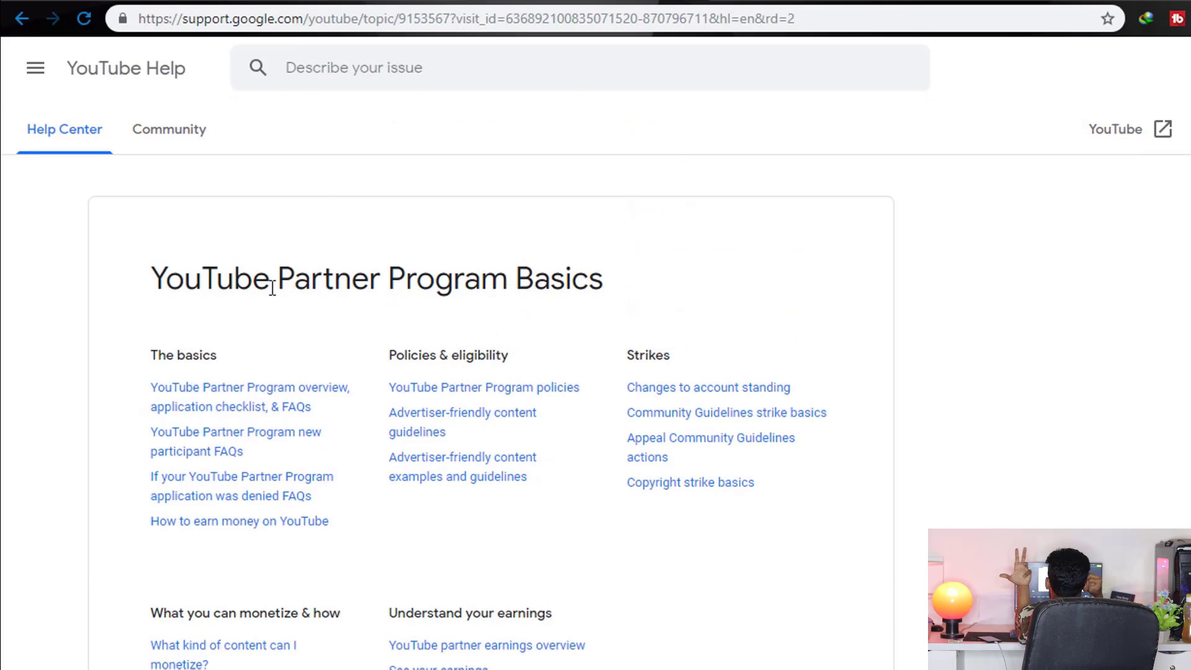
click(1130, 130)
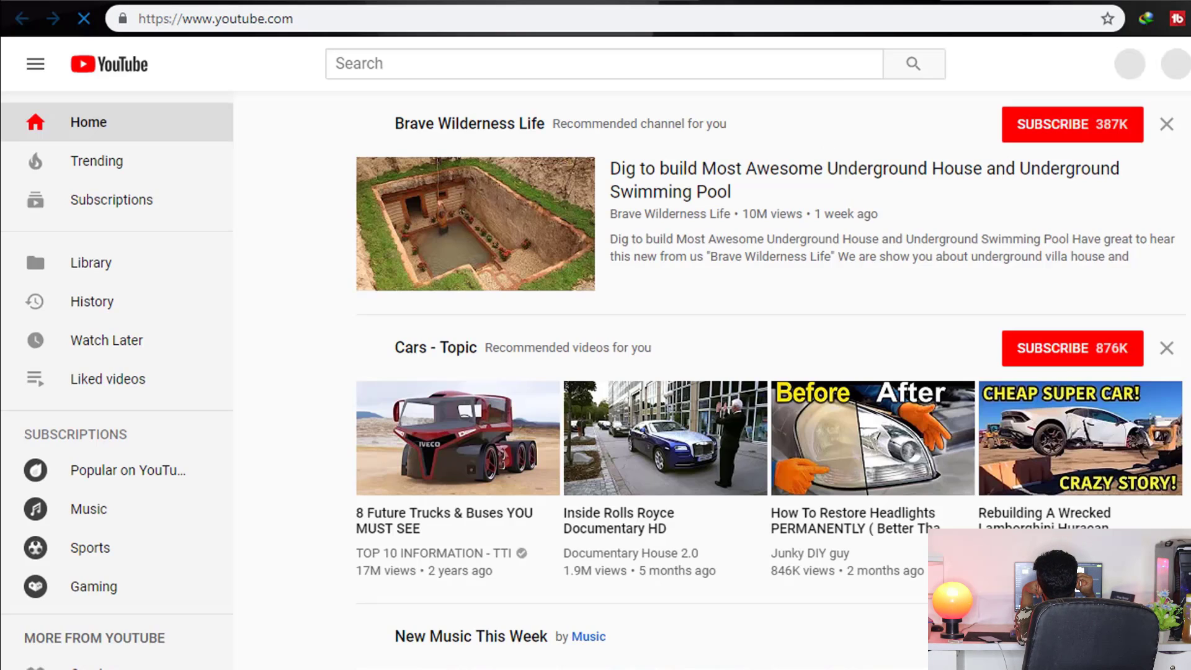
Add and sign in to the channel's account, then open its Creator Studio dashboard
click(1159, 64)
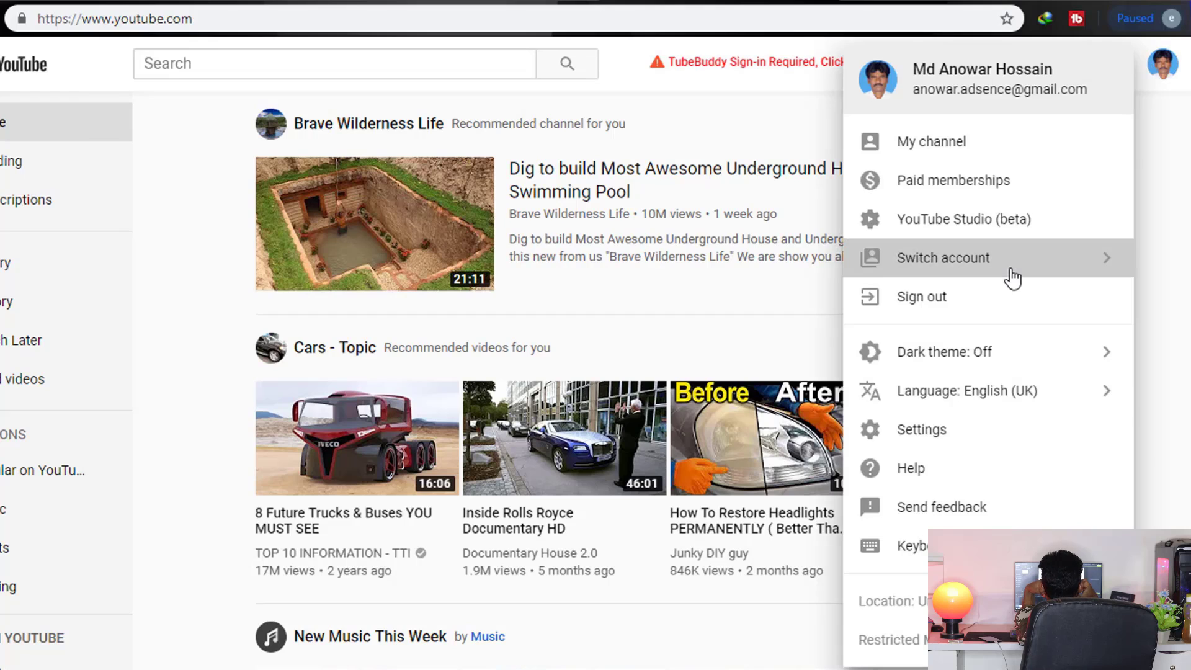
click(1014, 272)
click(1018, 280)
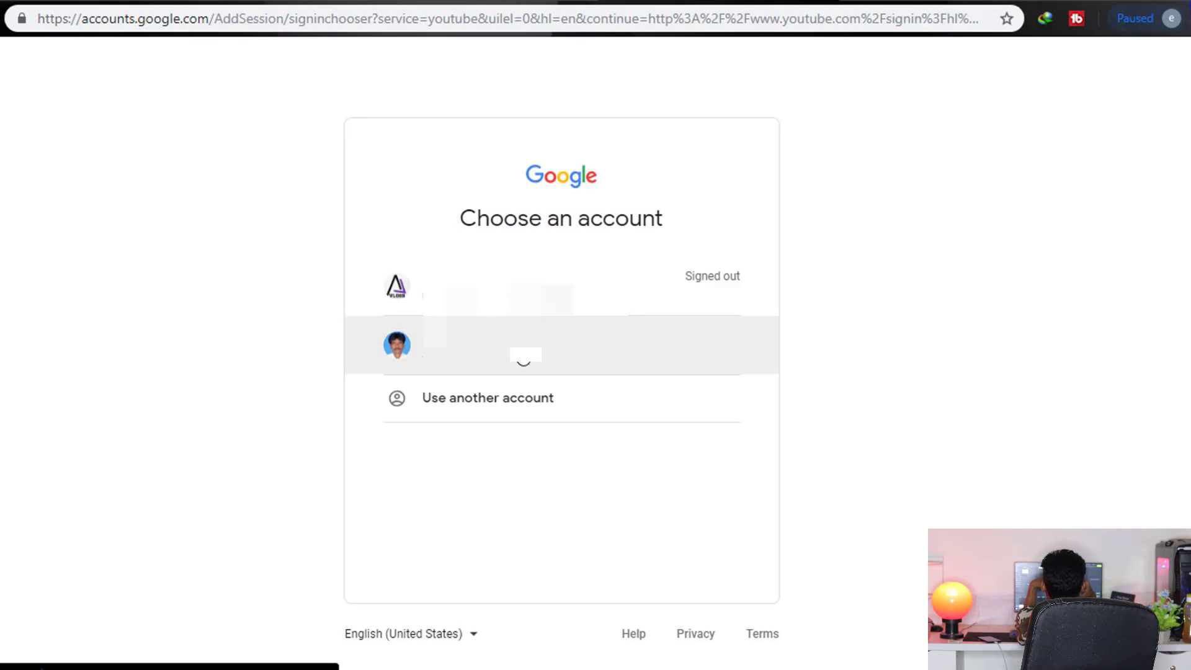
click(558, 285)
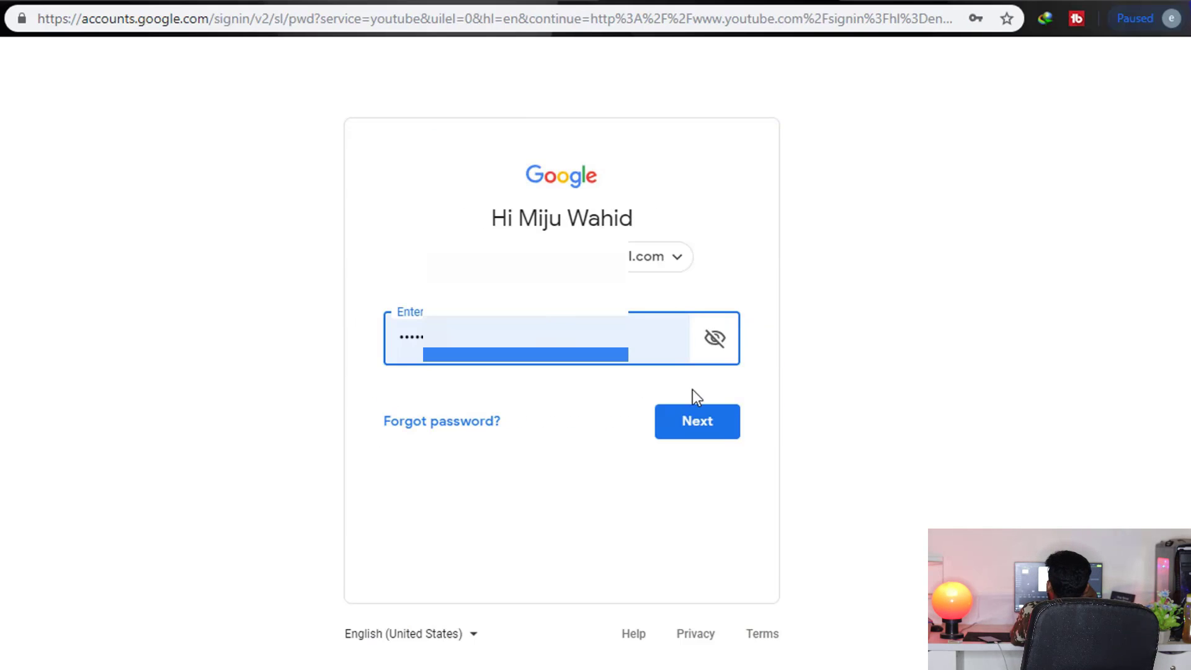
click(717, 428)
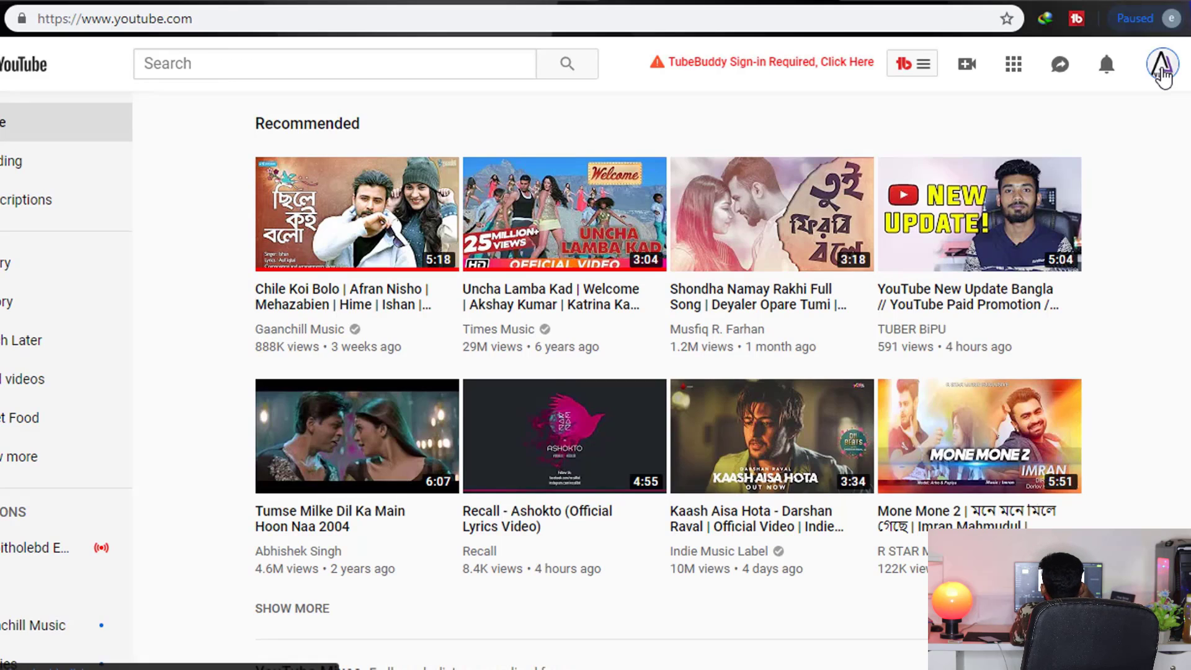
click(1162, 70)
click(941, 231)
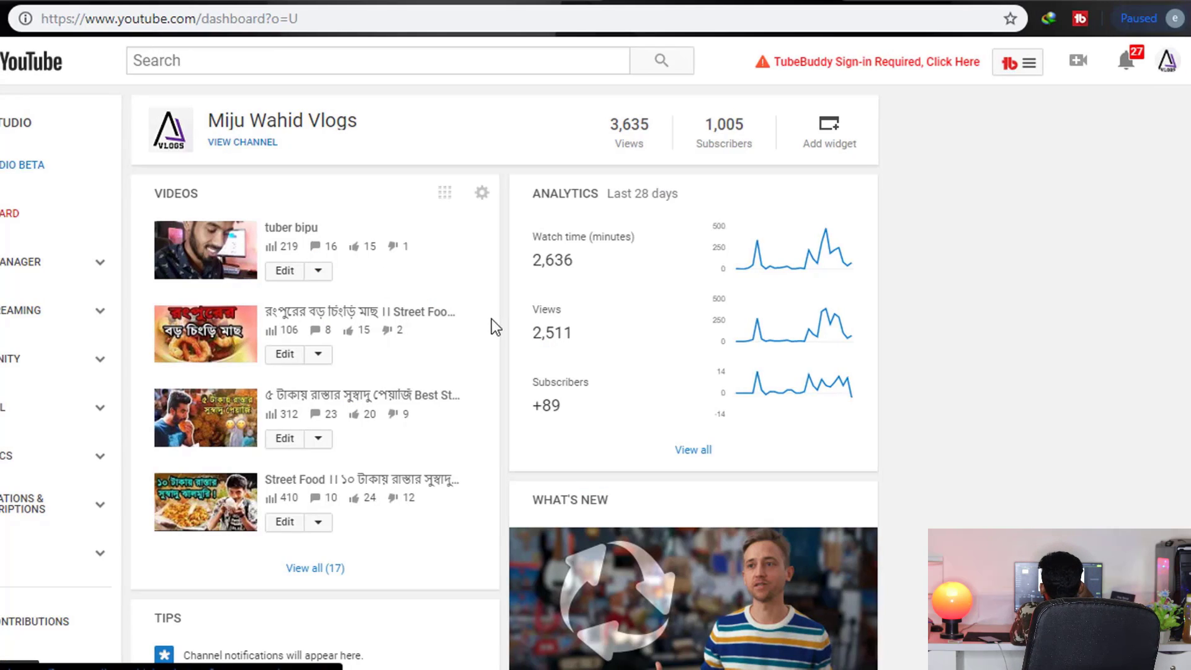
Keep United States as the channel location and go to the Monetisation page
click(64, 406)
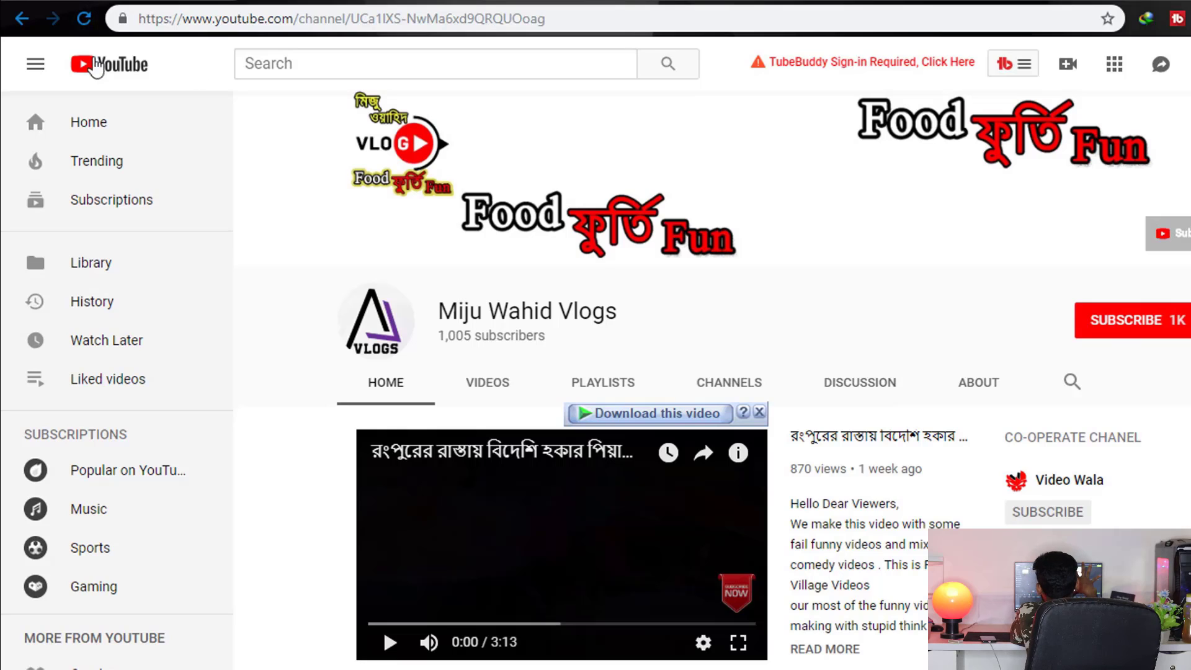
click(84, 19)
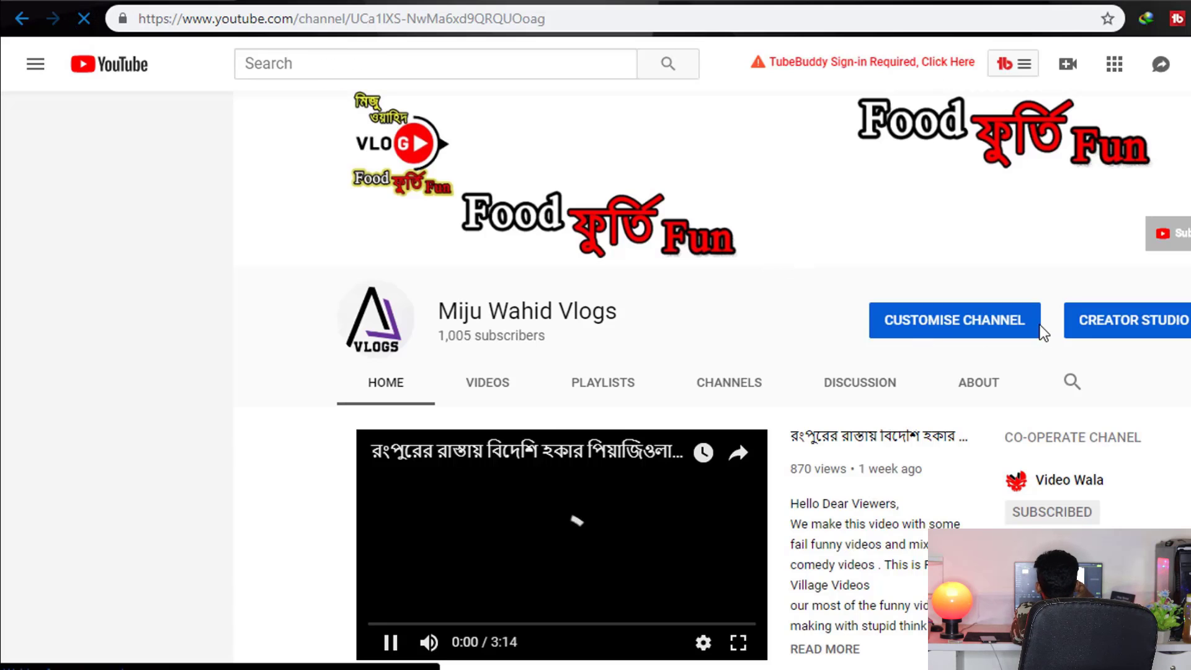
scroll(460, 265, down, 9)
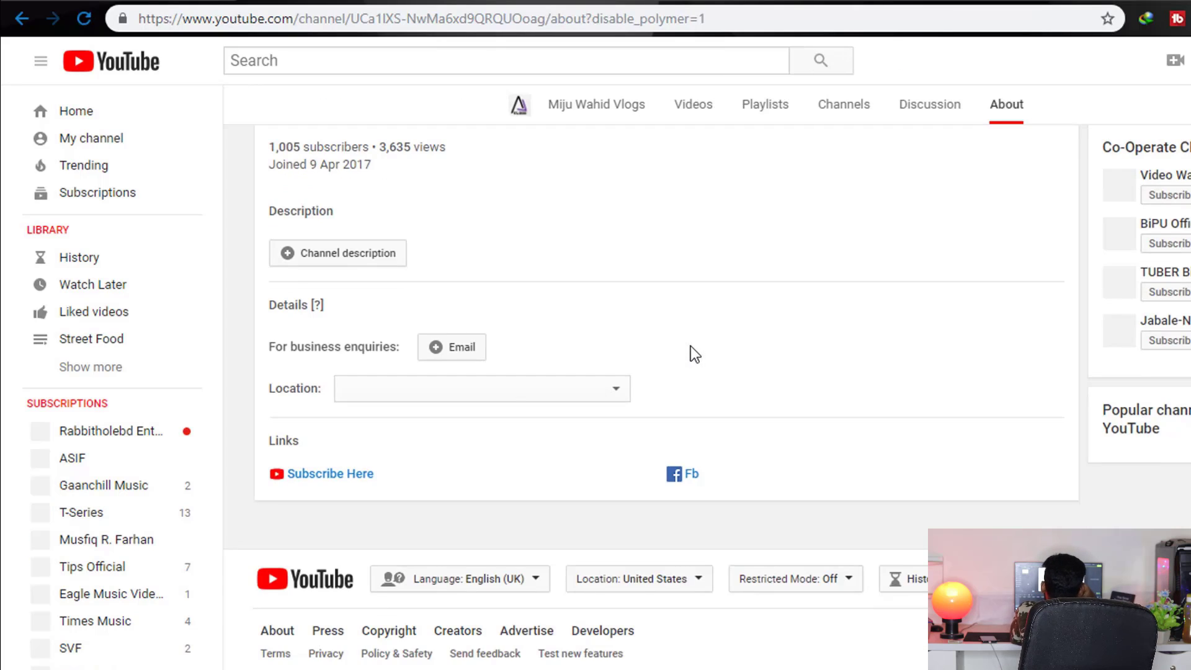
scroll(679, 369, up, 5)
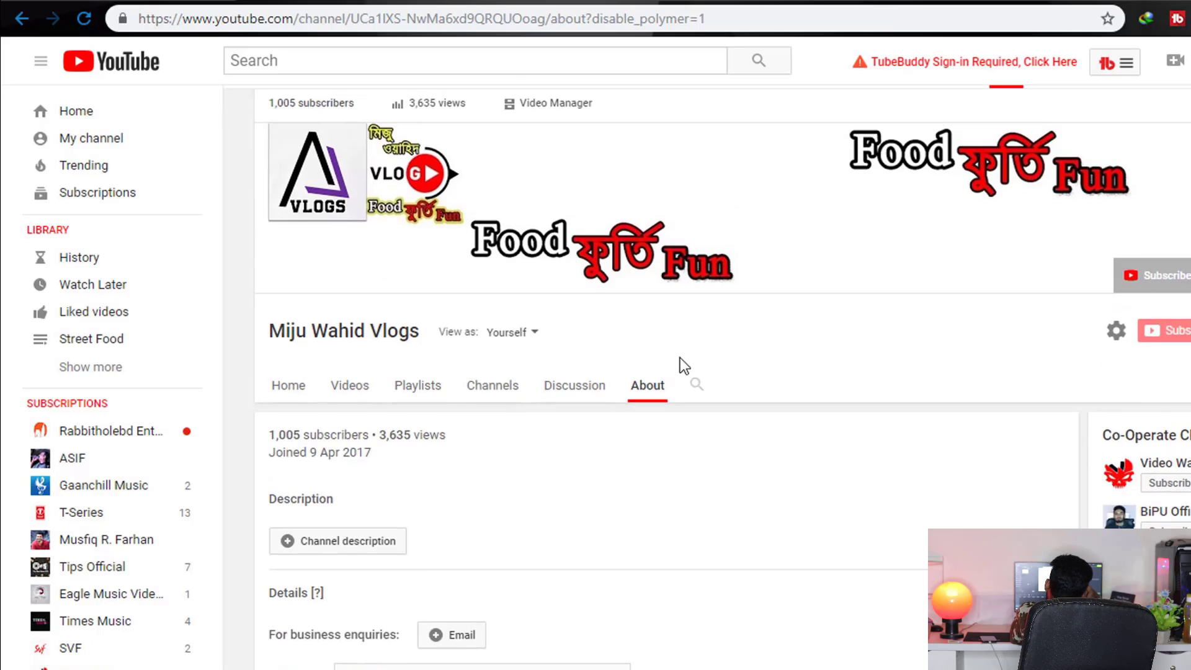
scroll(645, 397, down, 5)
click(370, 374)
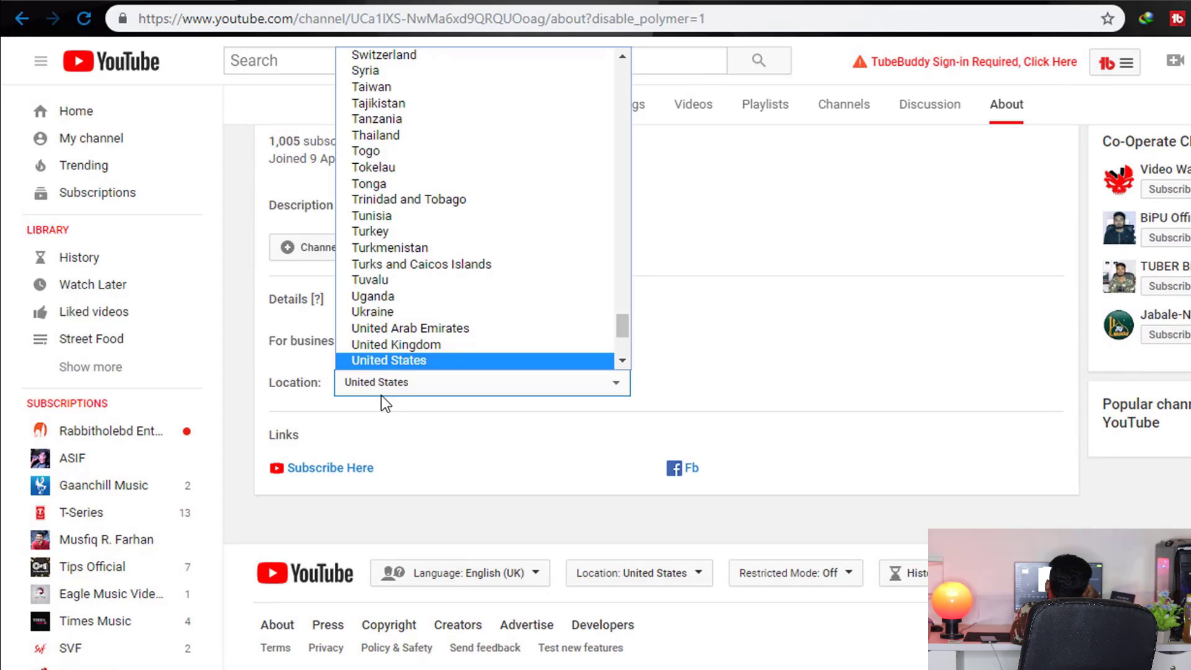
click(394, 359)
scroll(781, 383, up, 5)
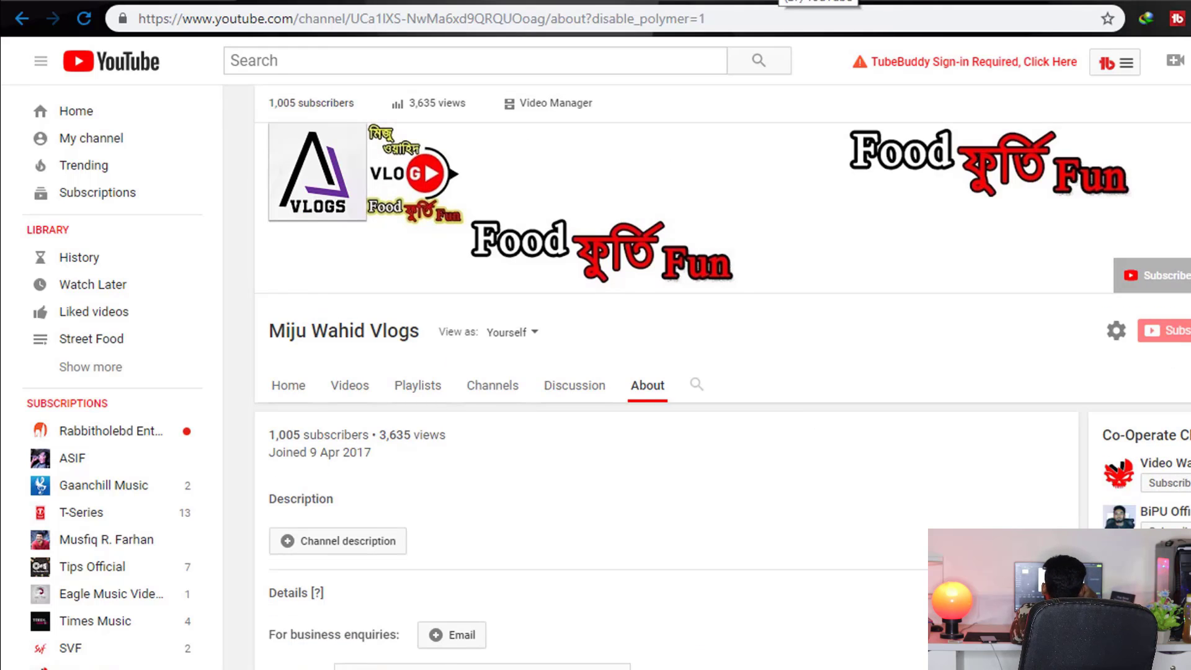
click(787, 2)
Start the application and tick all three YouTube Partner Program Terms agreement checkboxes
click(804, 343)
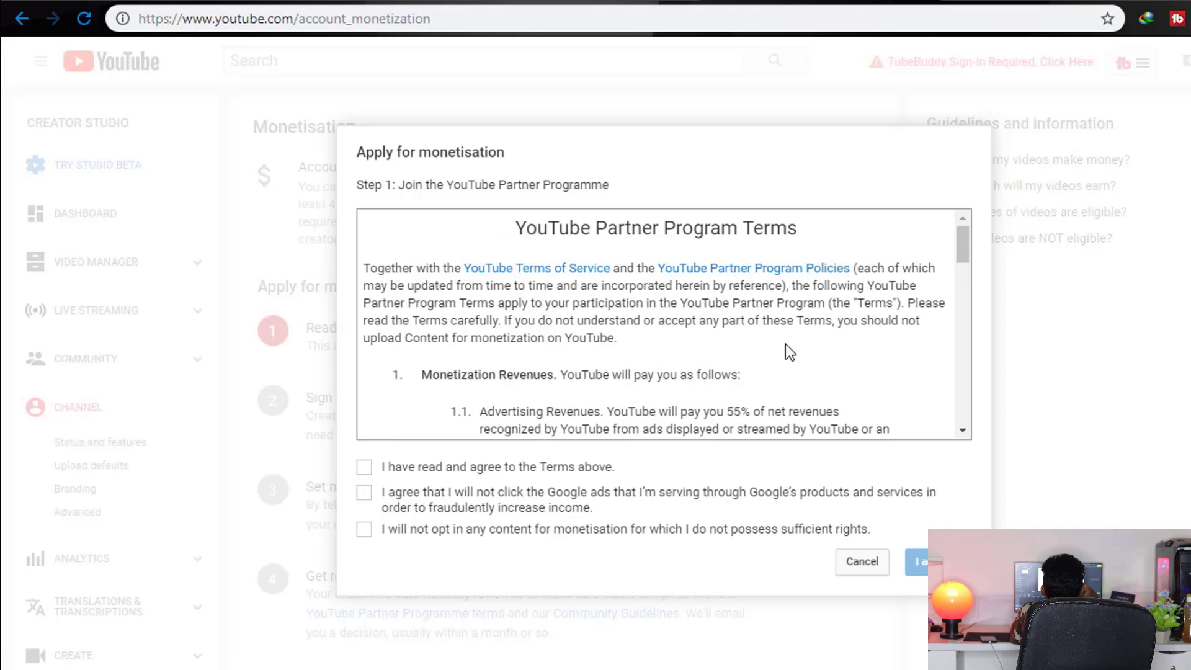
scroll(379, 320, down, 15)
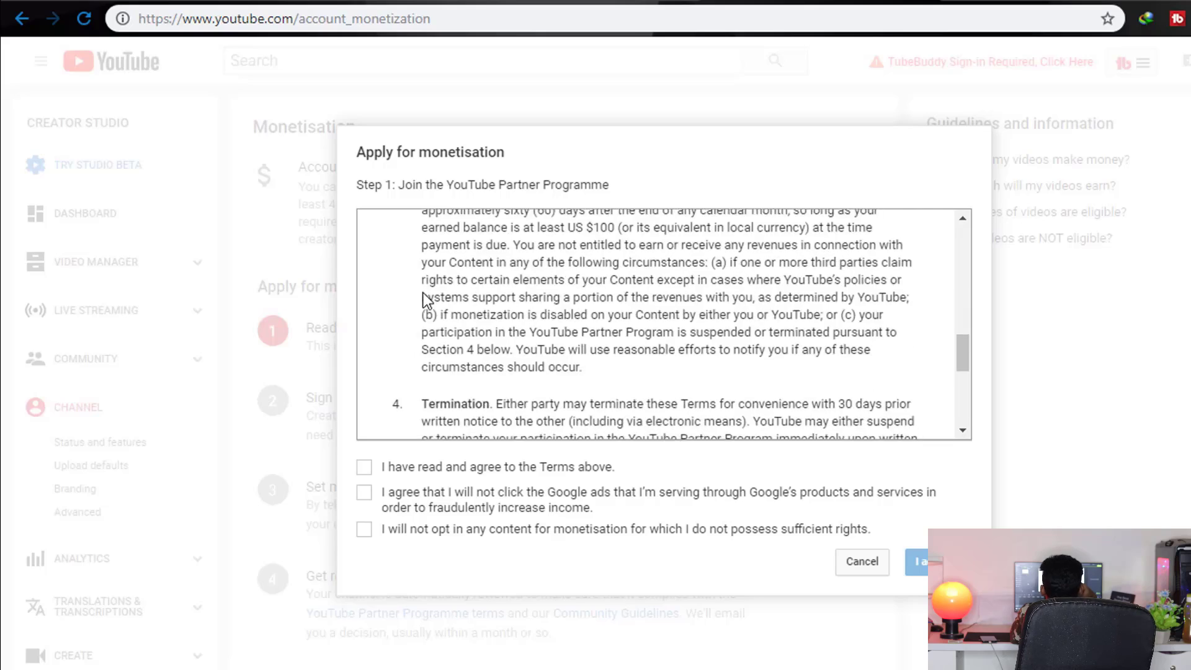
scroll(423, 307, up, 15)
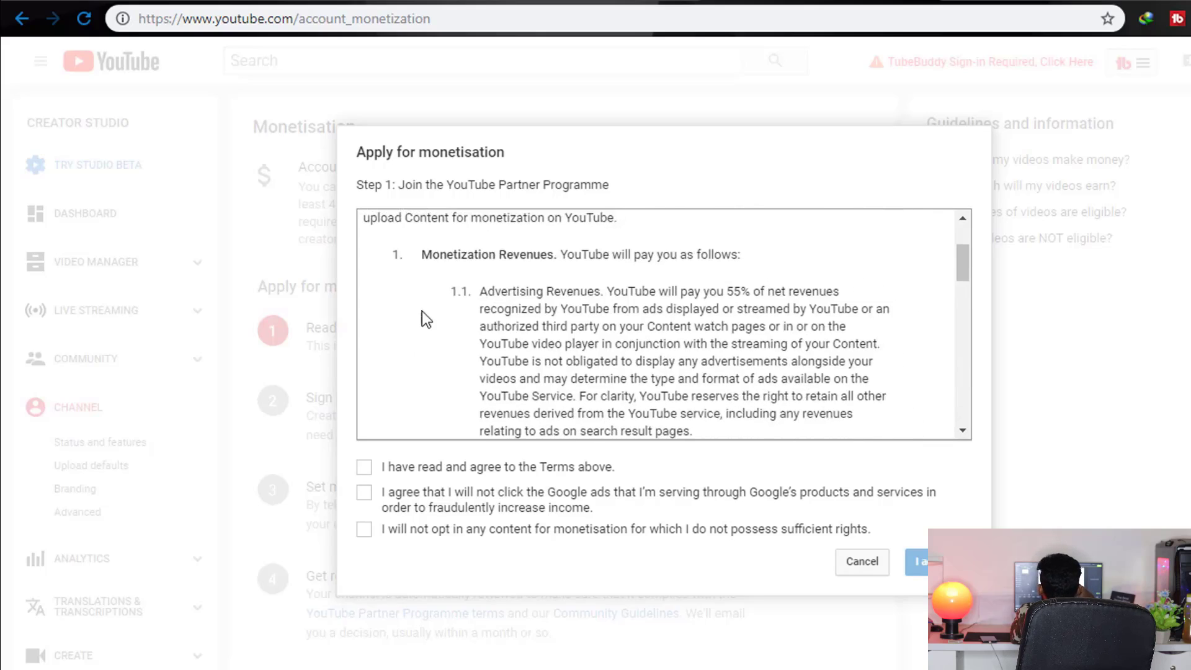
scroll(431, 304, down, 15)
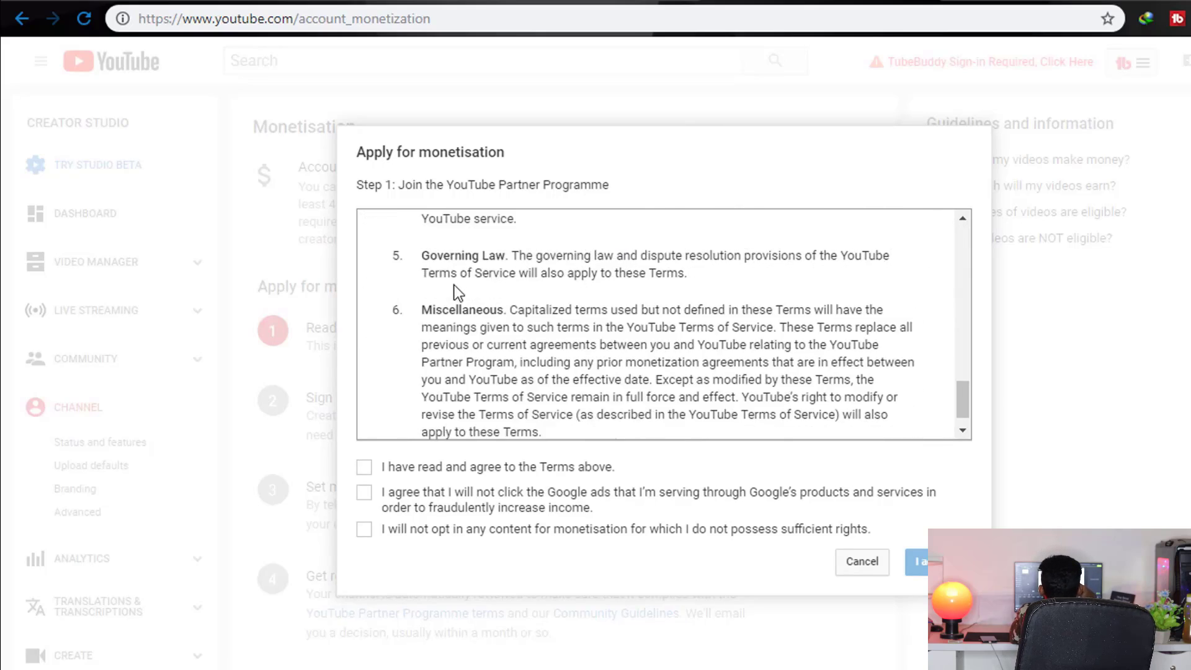
click(449, 468)
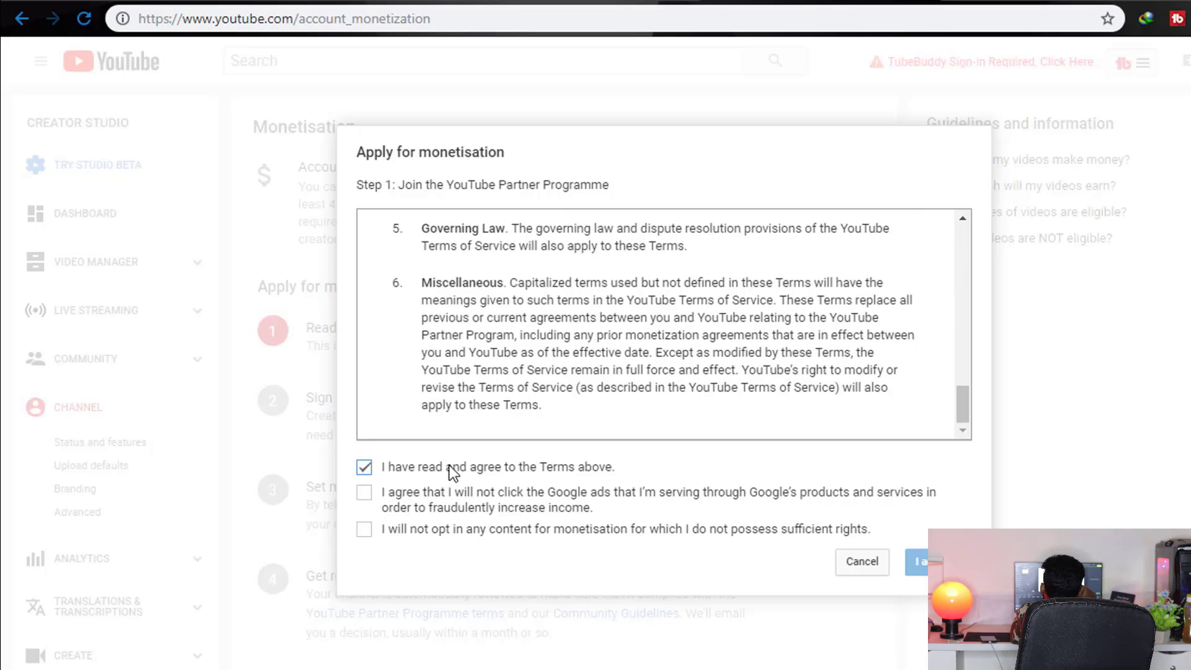
click(453, 501)
click(457, 531)
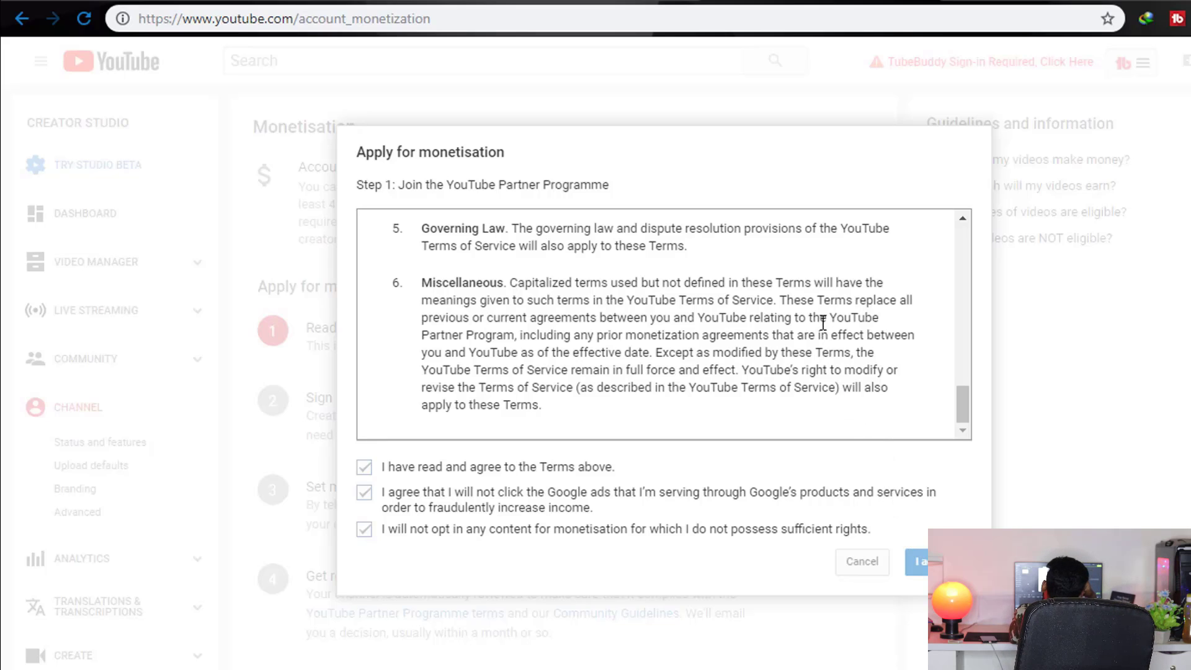
scroll(808, 302, up, 15)
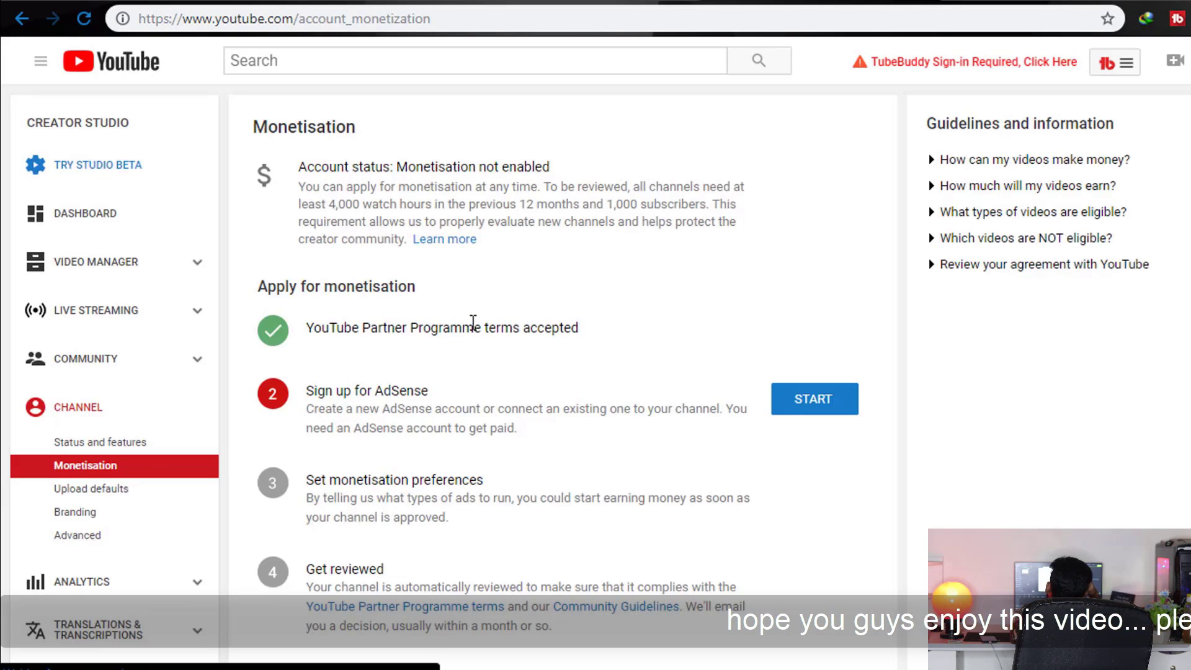
Start the Sign up for AdSense step and continue on to Google AdSense
drag(475, 324, 306, 328)
shift+click(585, 325)
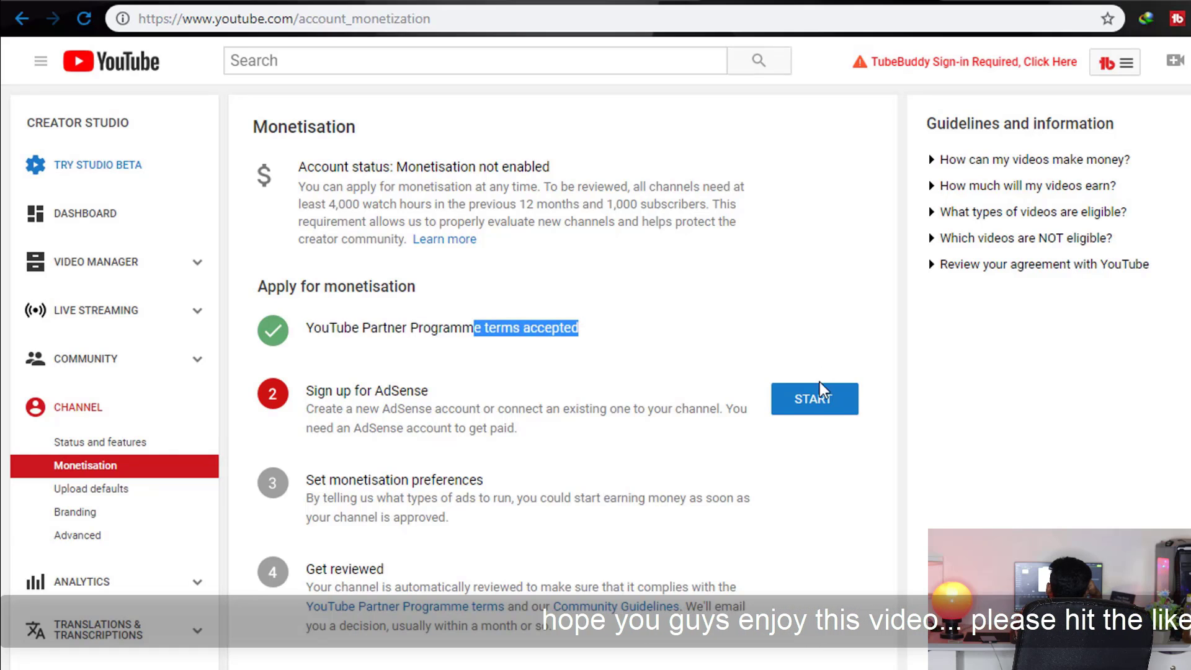
click(817, 402)
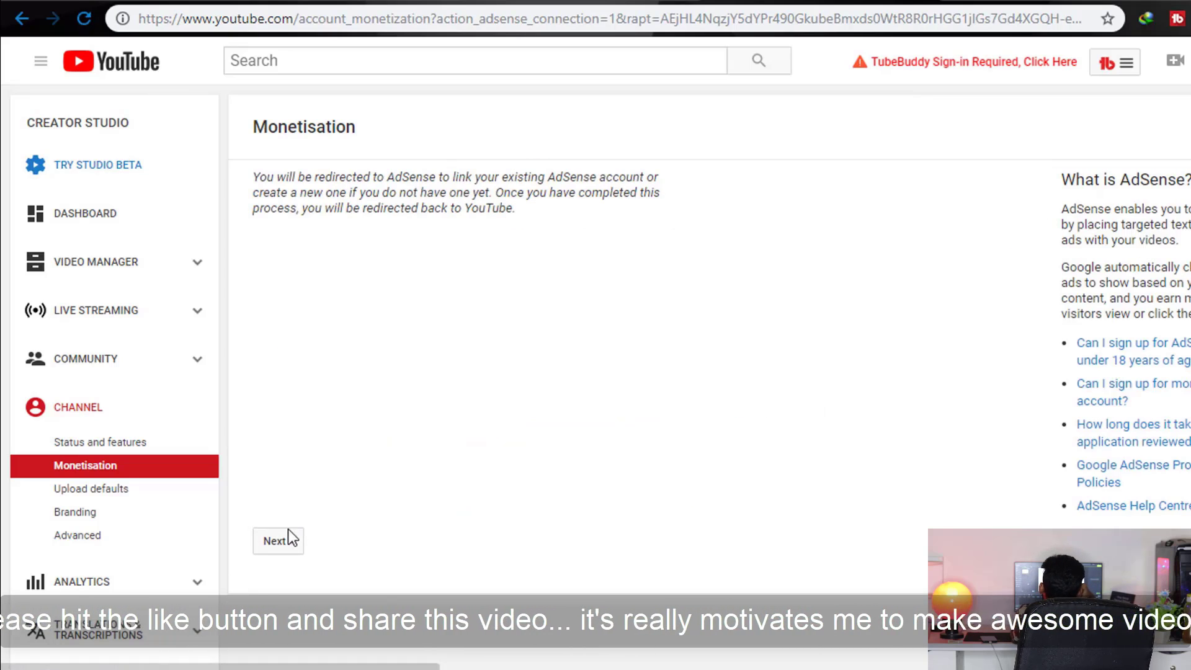
click(278, 541)
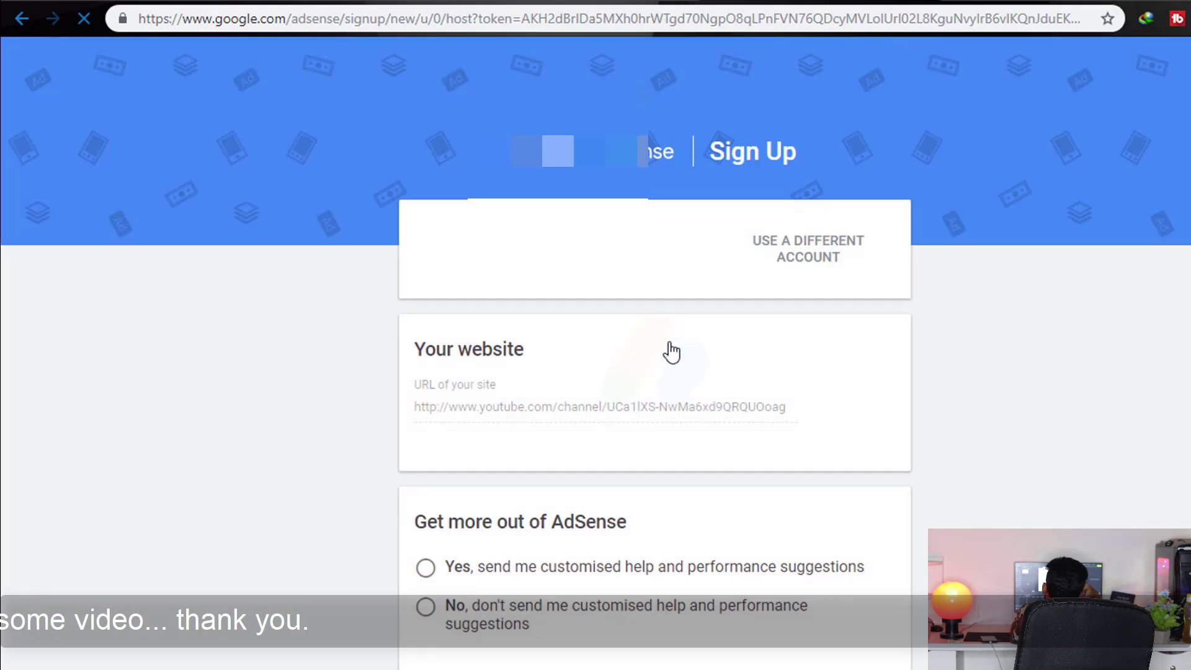
Set the AdSense country to Bangladesh
scroll(592, 416, down, 2)
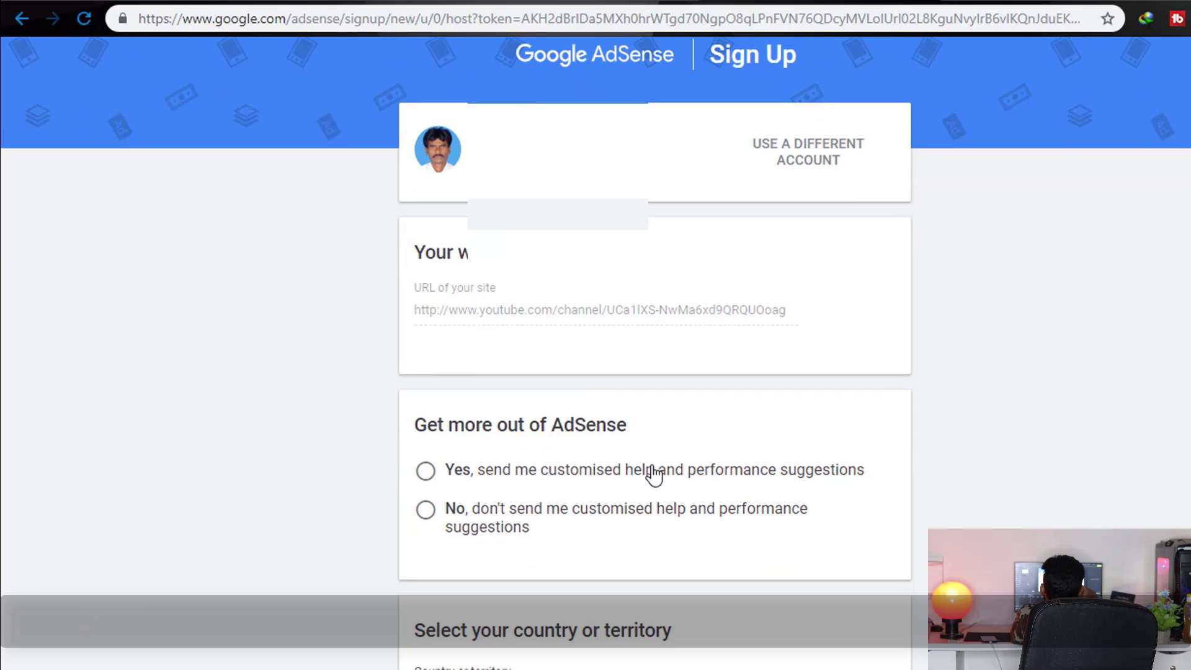
scroll(655, 474, down, 5)
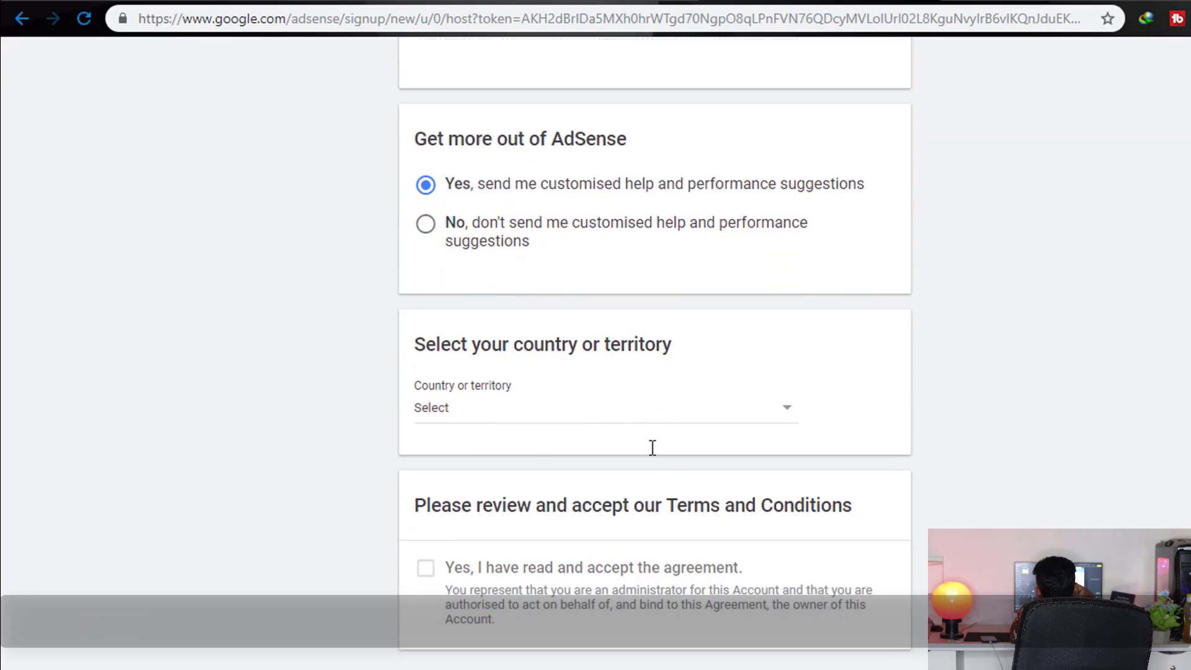
click(510, 409)
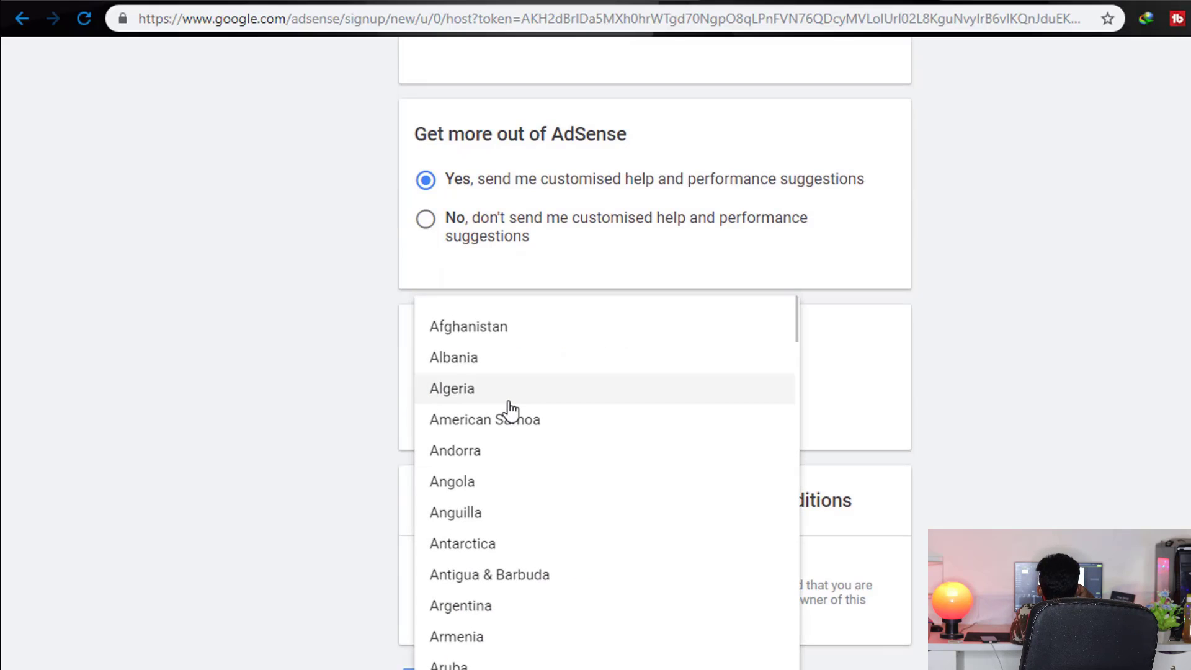
scroll(538, 425, down, 4)
scroll(540, 434, down, 2)
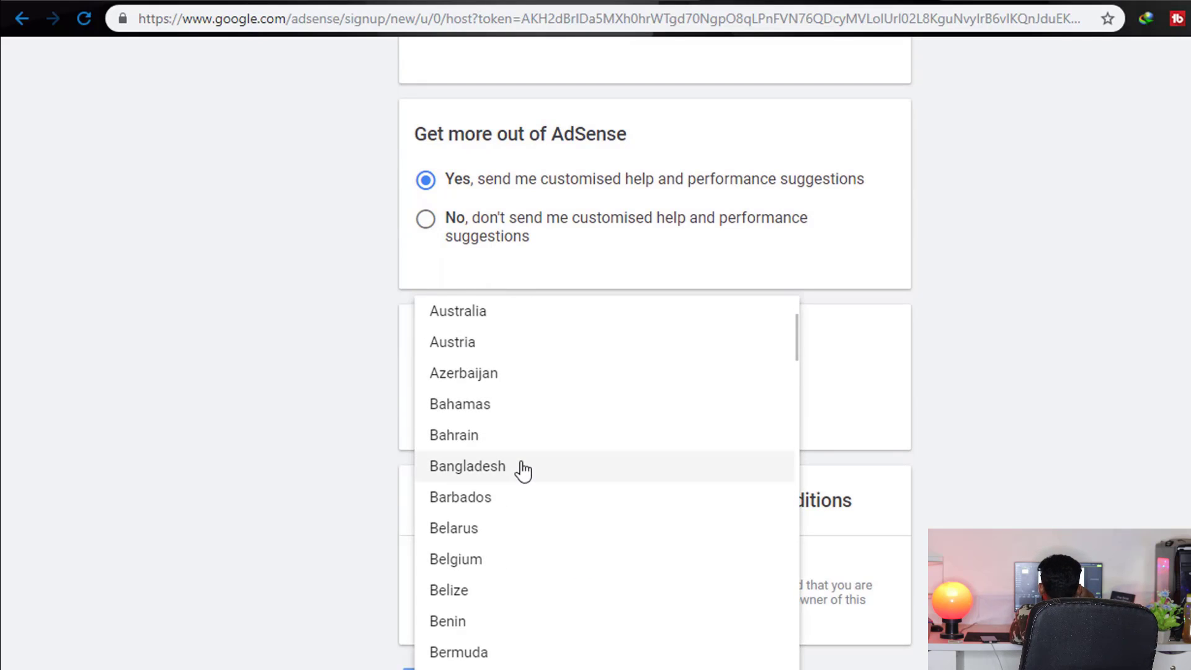
click(522, 471)
Accept the AdSense terms and conditions and create the account
scroll(650, 393, down, 5)
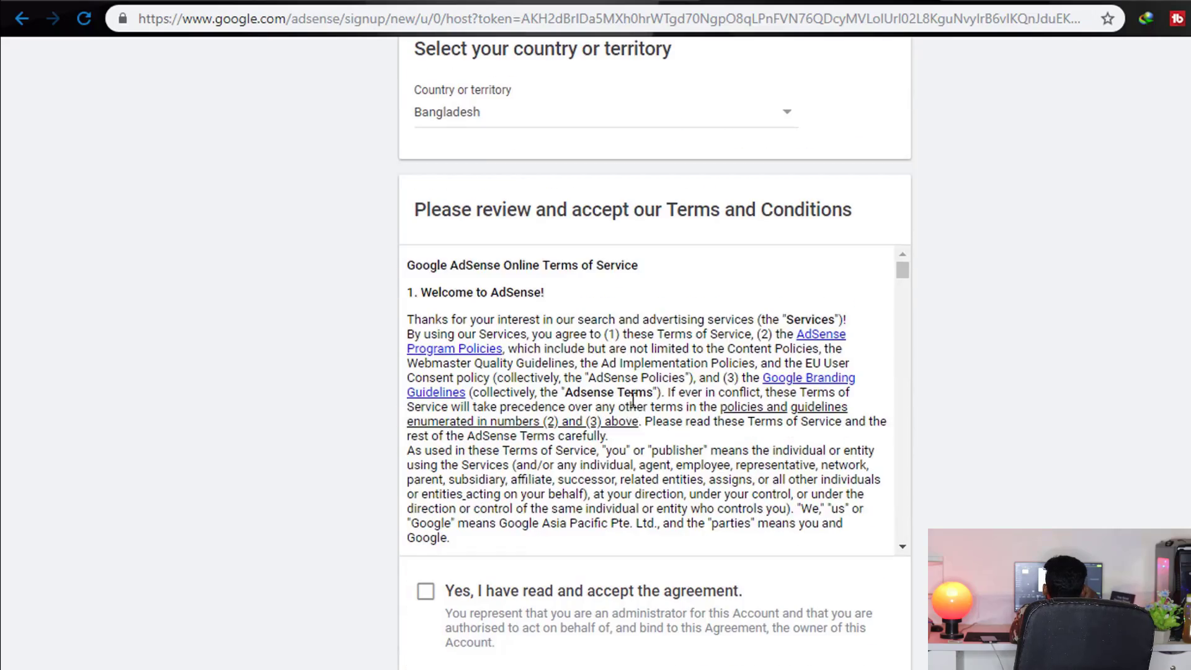
scroll(636, 380, down, 10)
scroll(636, 379, down, 15)
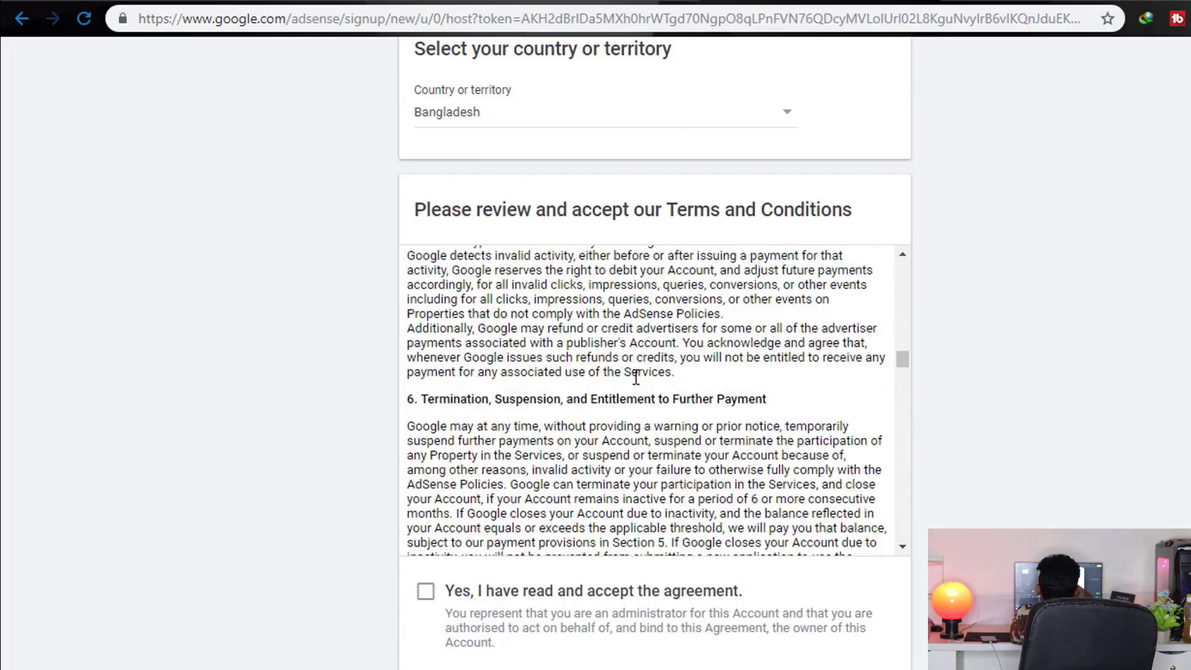
scroll(636, 379, down, 12)
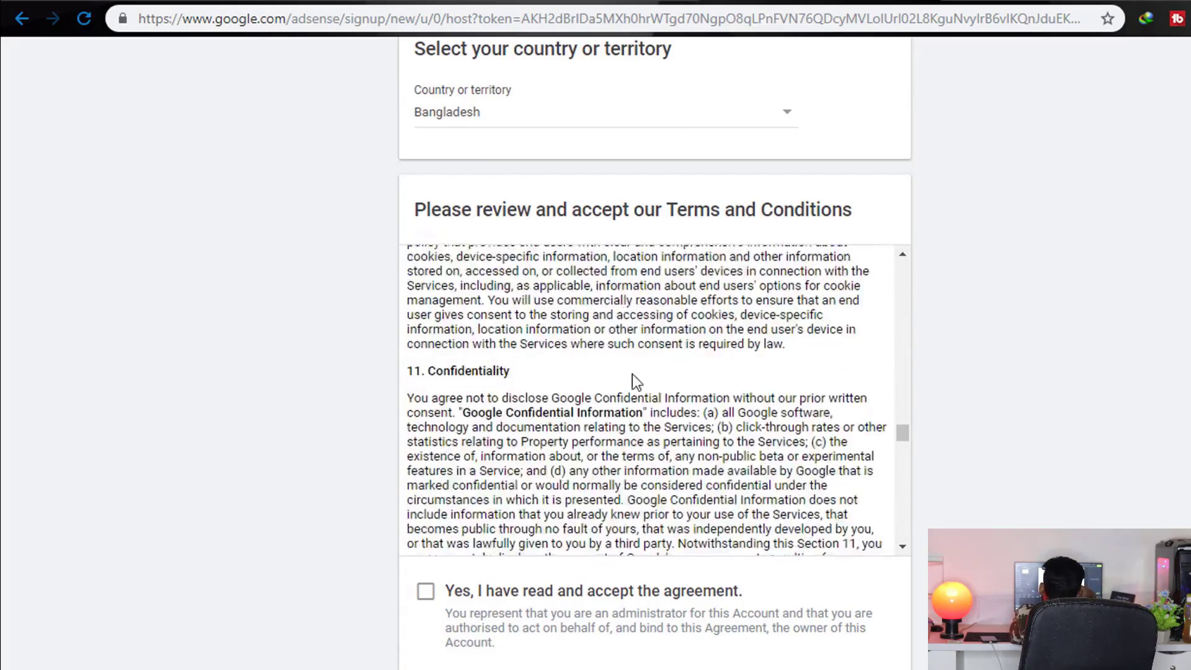
scroll(635, 372, down, 4)
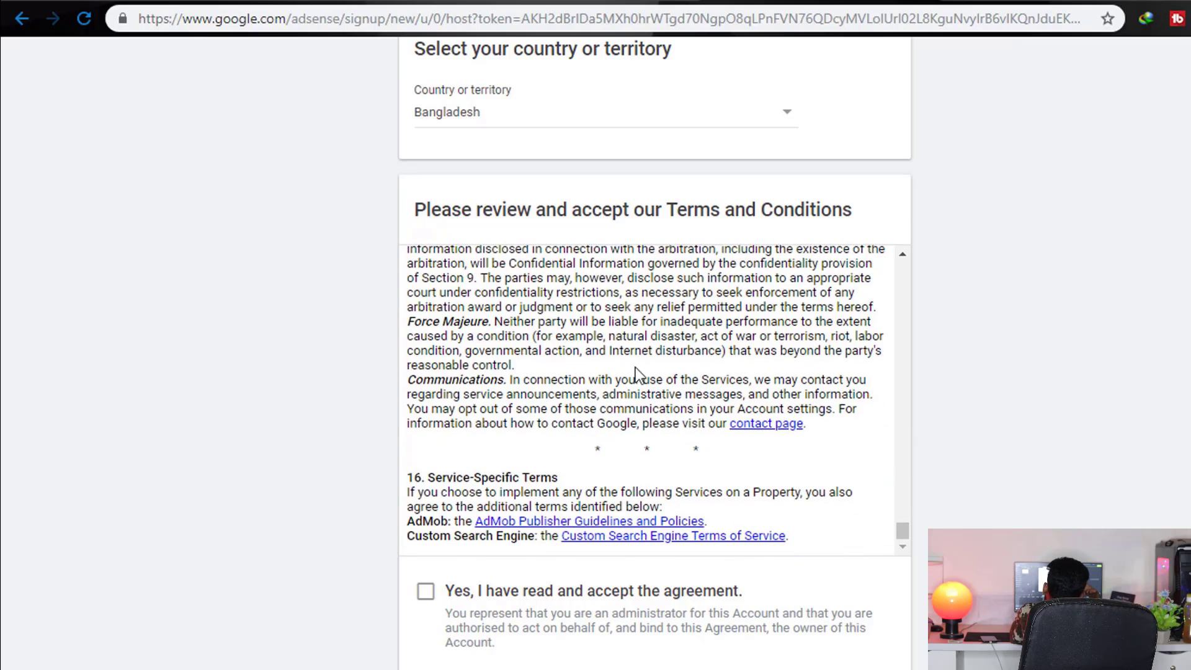
click(529, 600)
scroll(530, 583, down, 3)
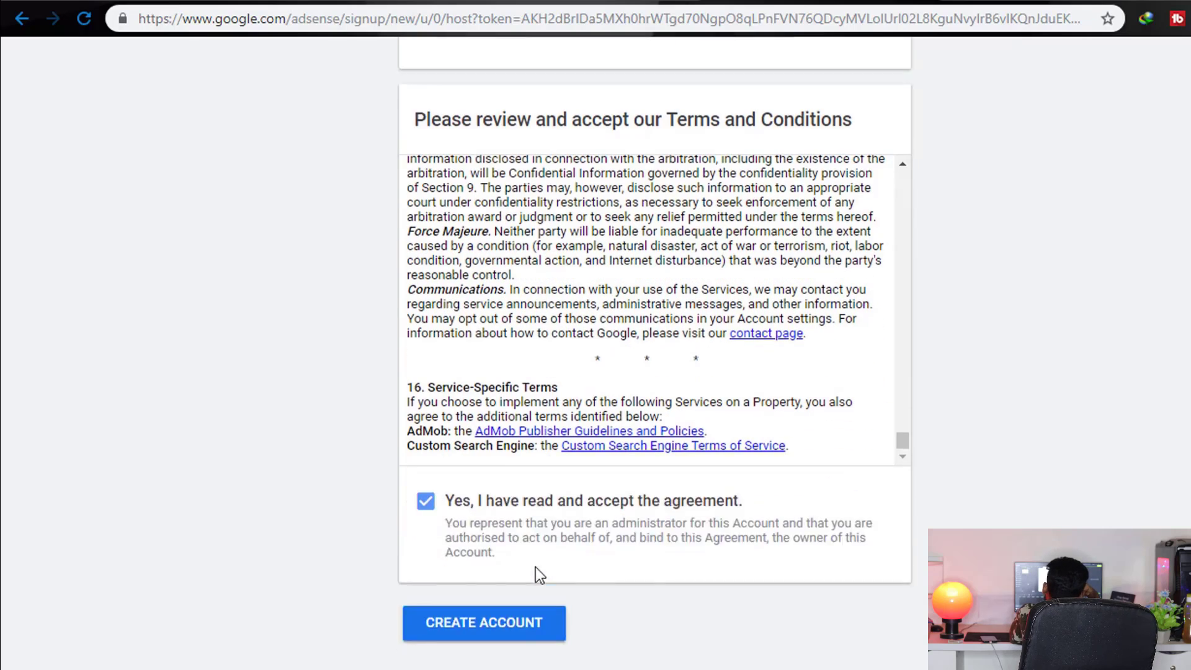
click(531, 549)
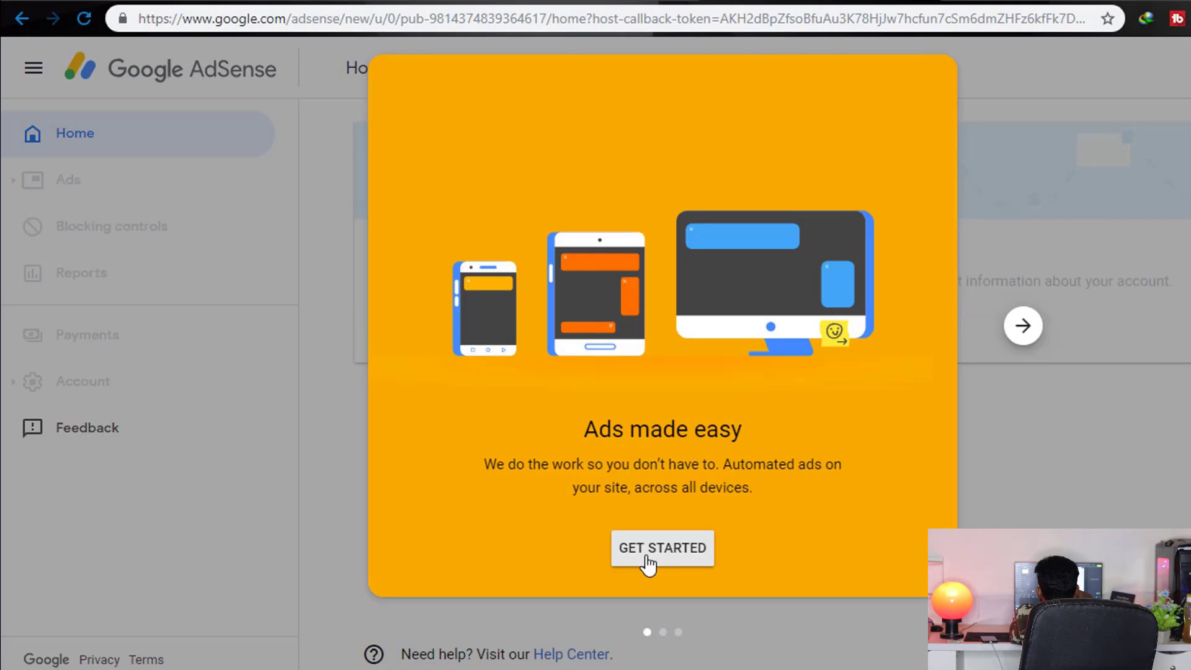
Dismiss the AdSense welcome with Get Started to reach the payment address form
click(648, 565)
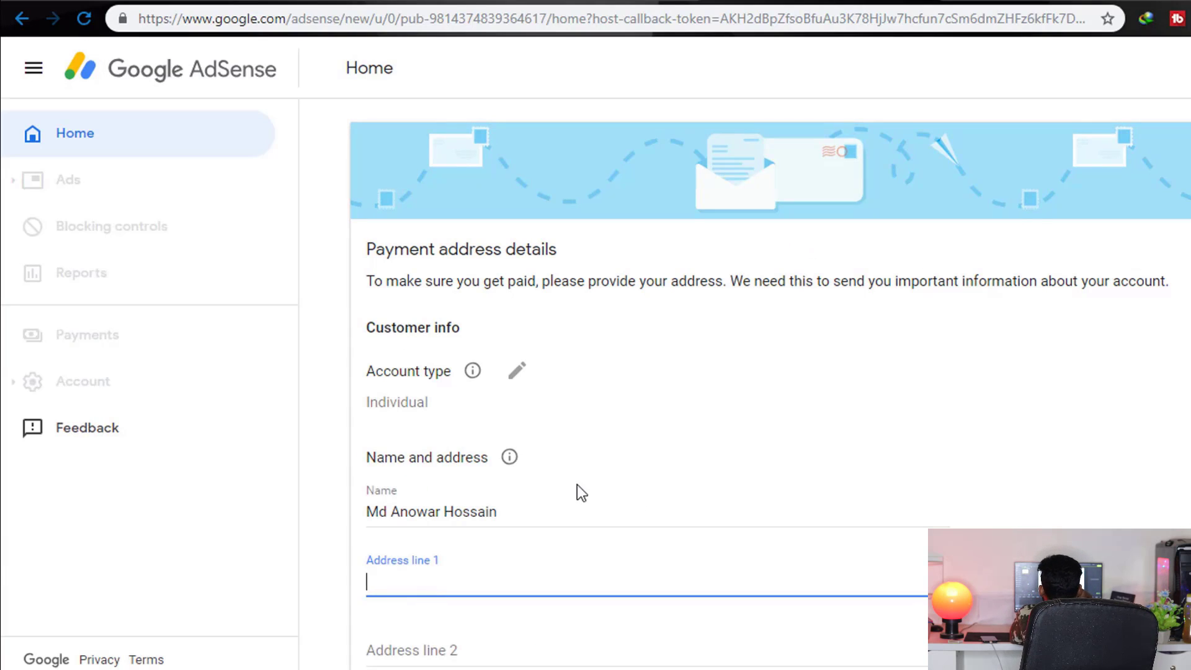
scroll(493, 407, down, 2)
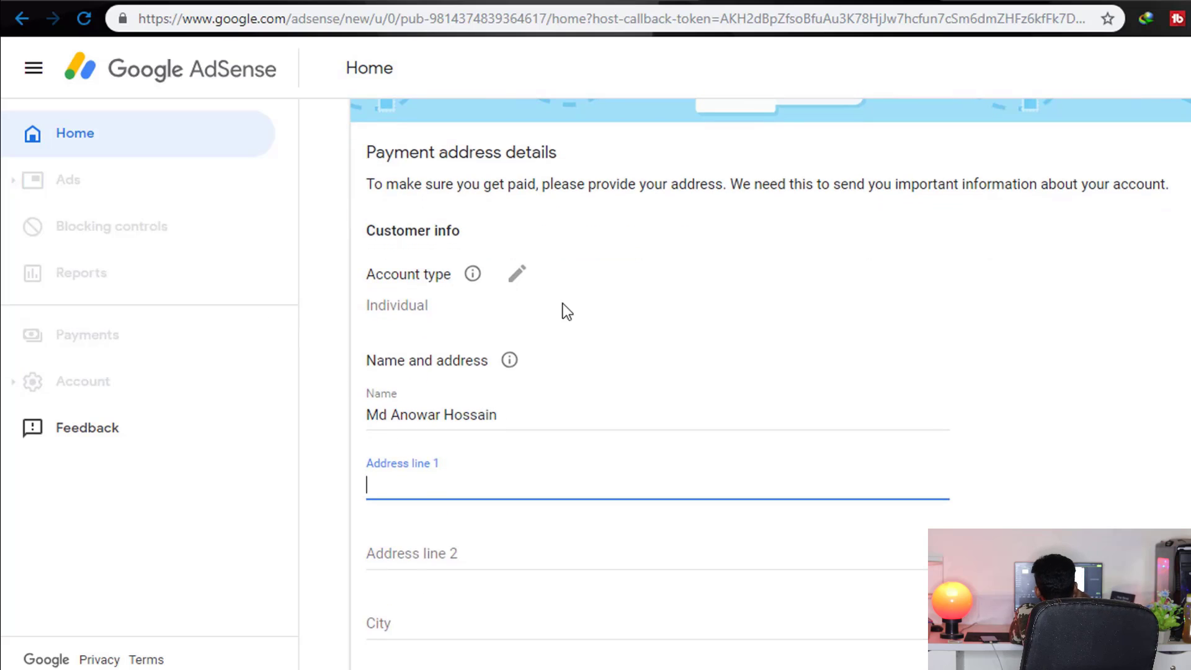
scroll(562, 302, up, 2)
scroll(564, 322, down, 2)
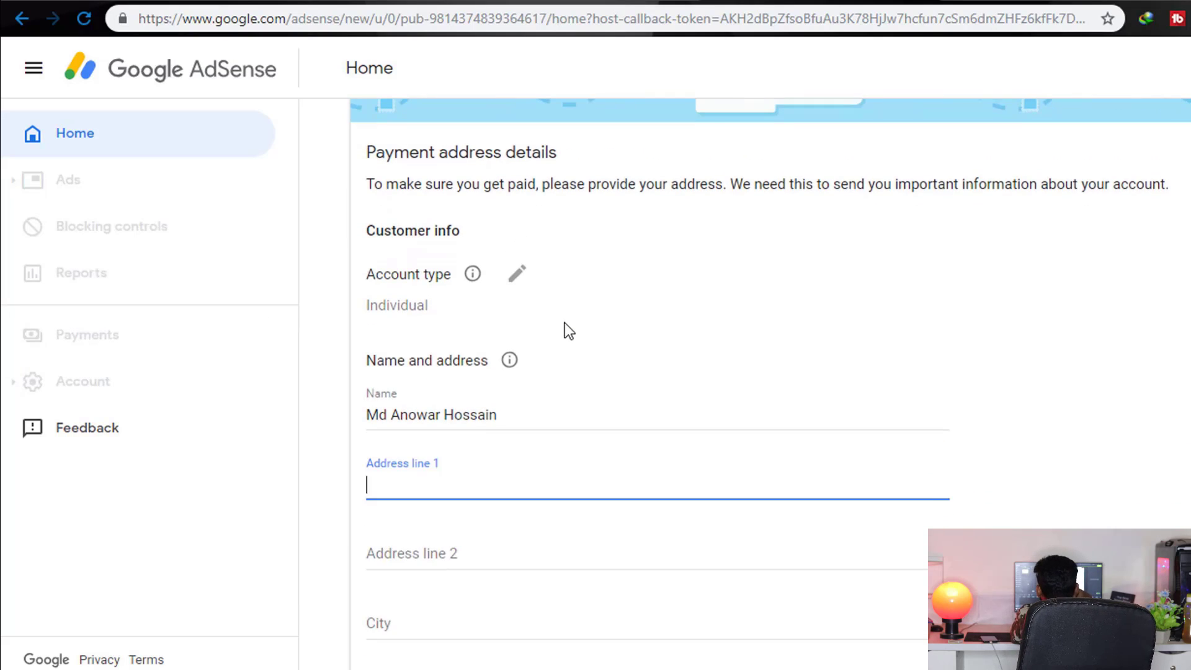
scroll(565, 322, up, 2)
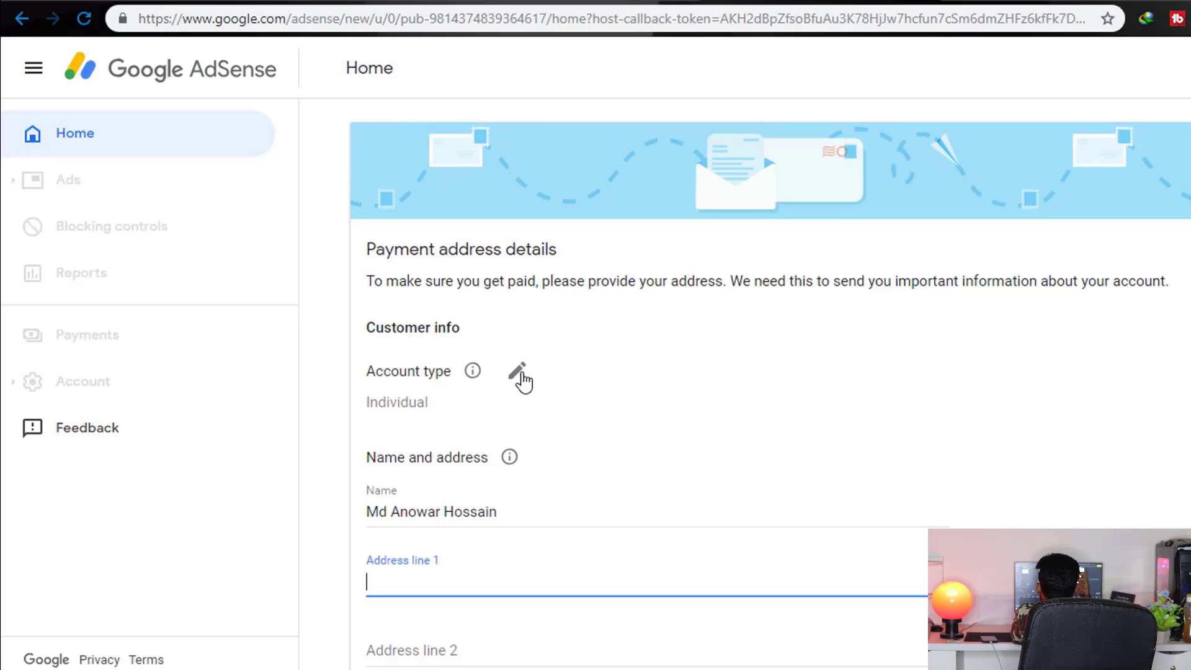
Keep the payment account type set to Individual
click(391, 400)
click(424, 404)
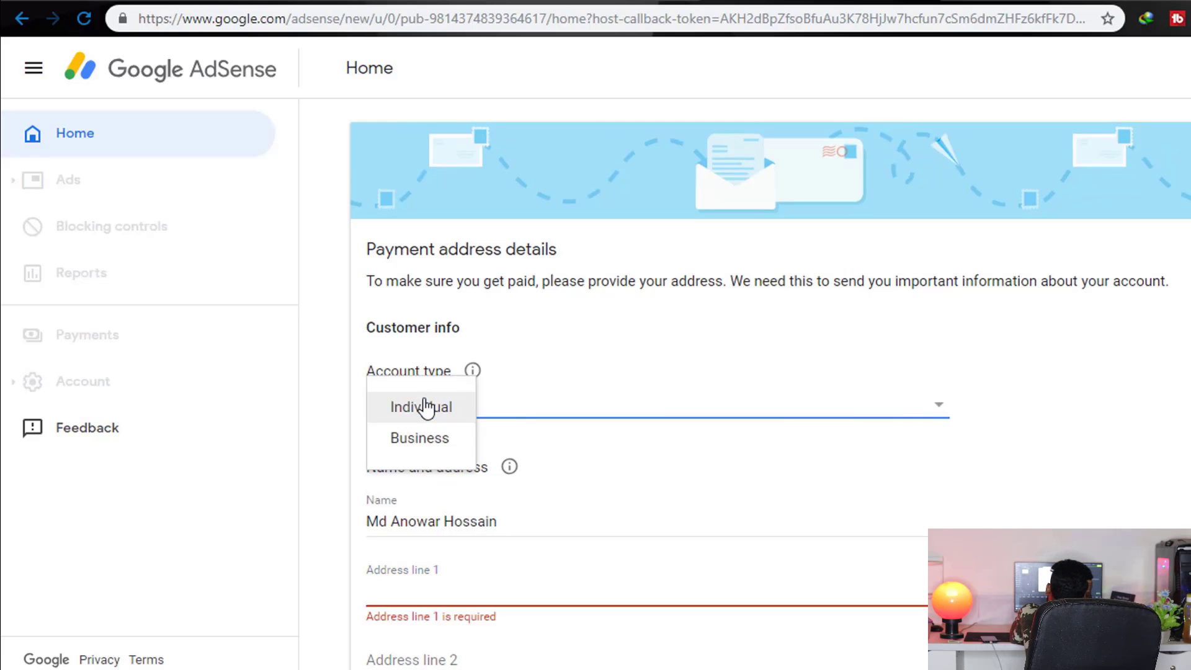
click(428, 408)
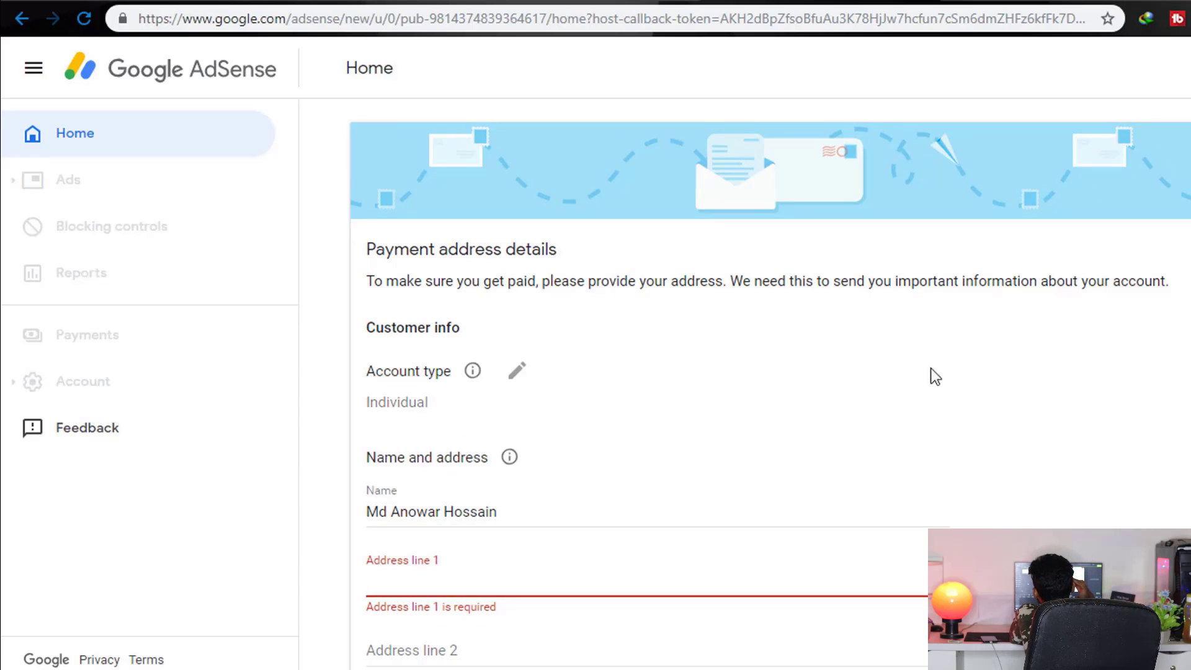
scroll(935, 377, down, 2)
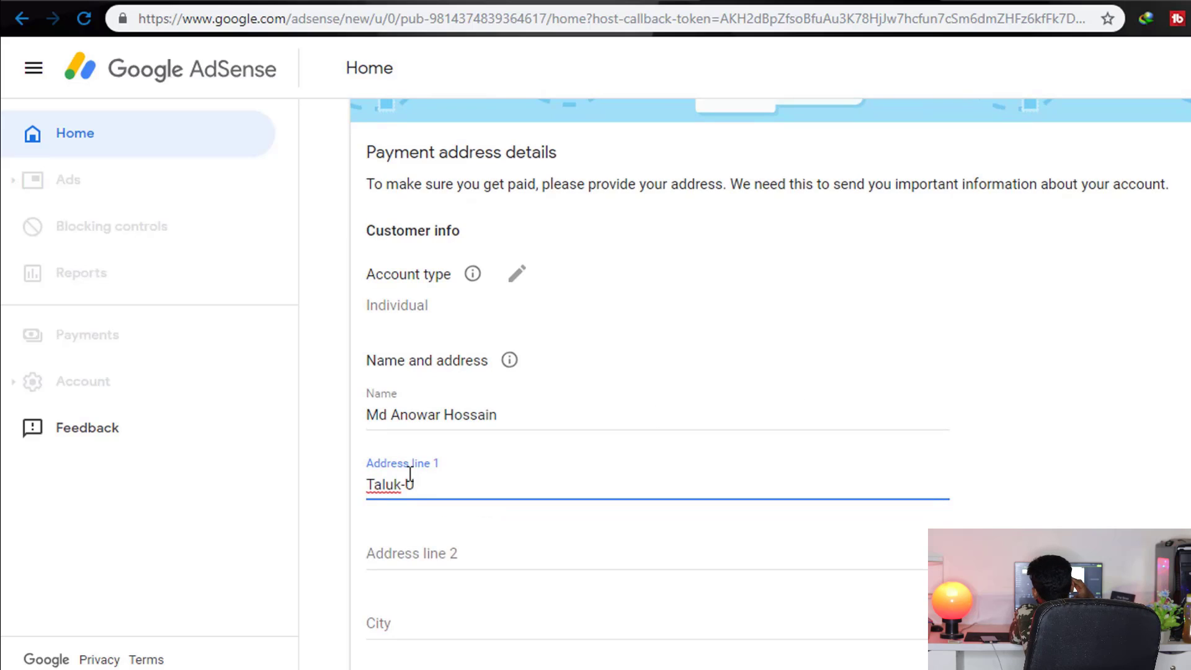
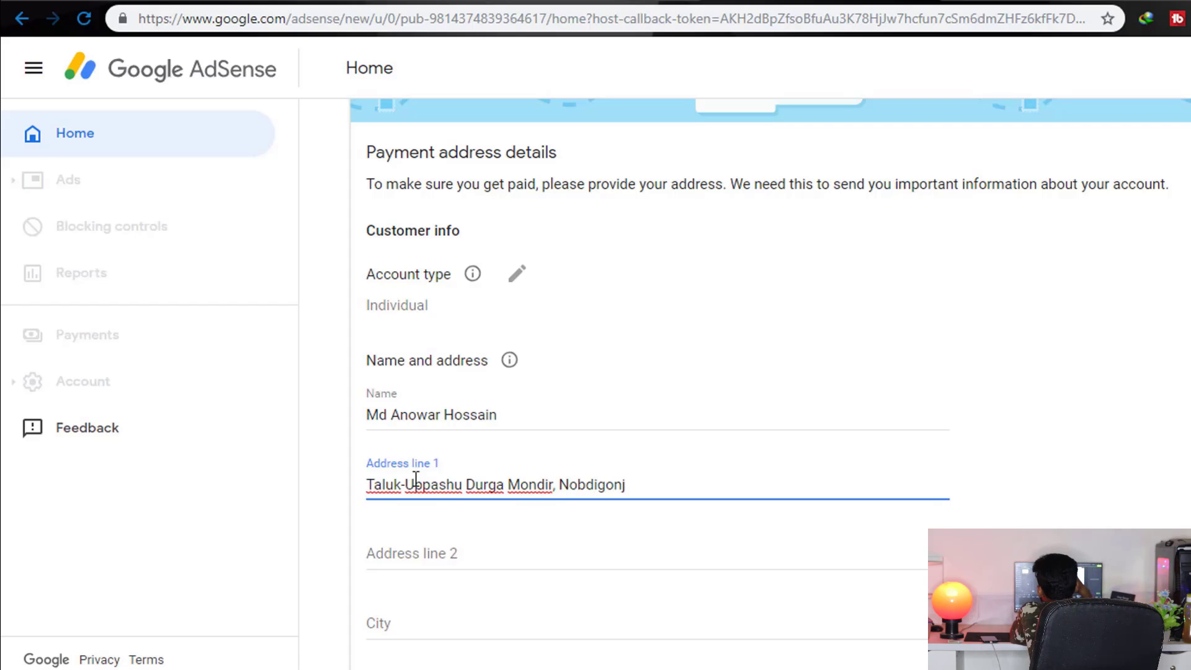
Enter the street address in both address lines and fill in the city
click(410, 560)
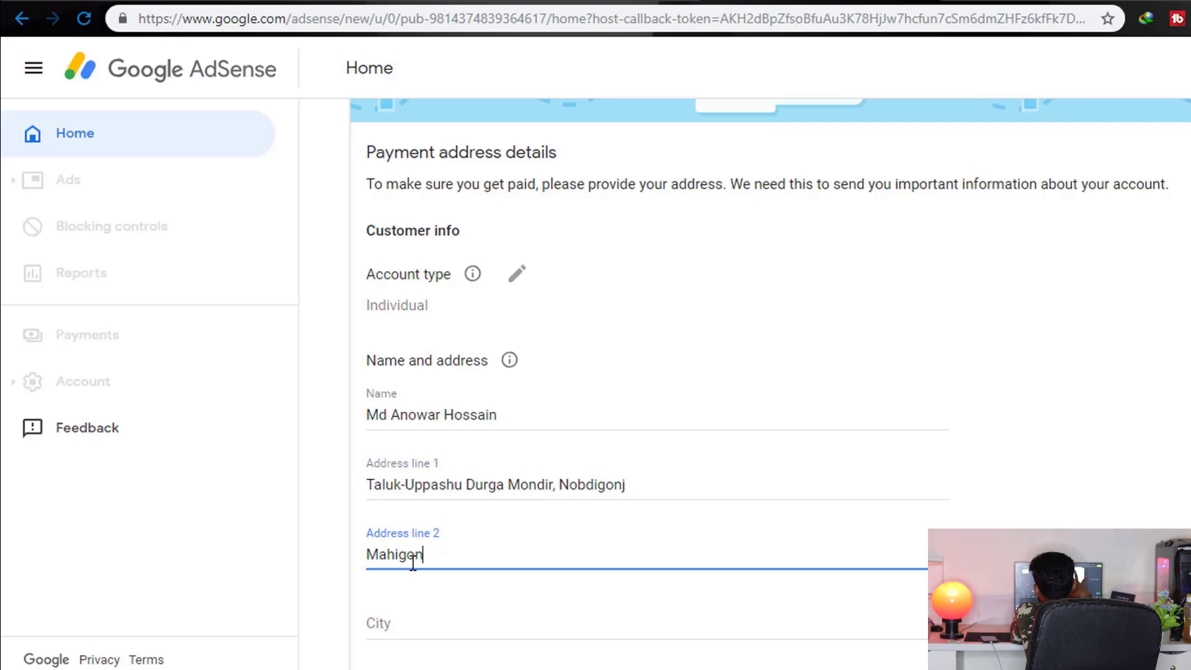
click(422, 623)
click(416, 554)
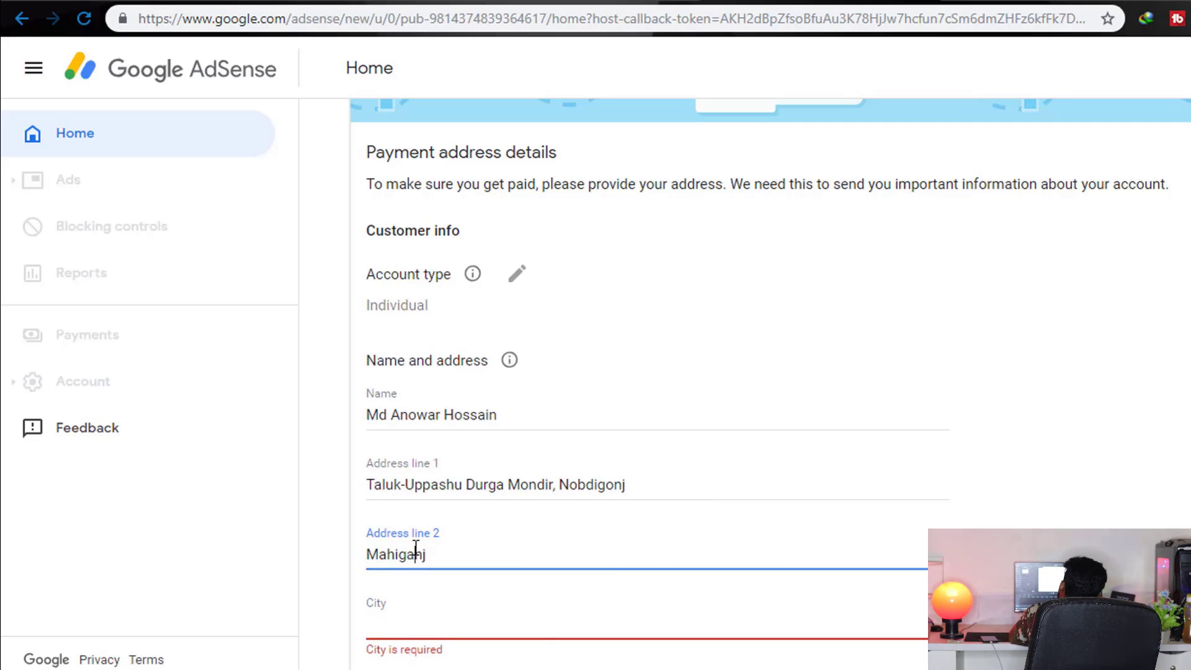
click(444, 616)
text(Rang)
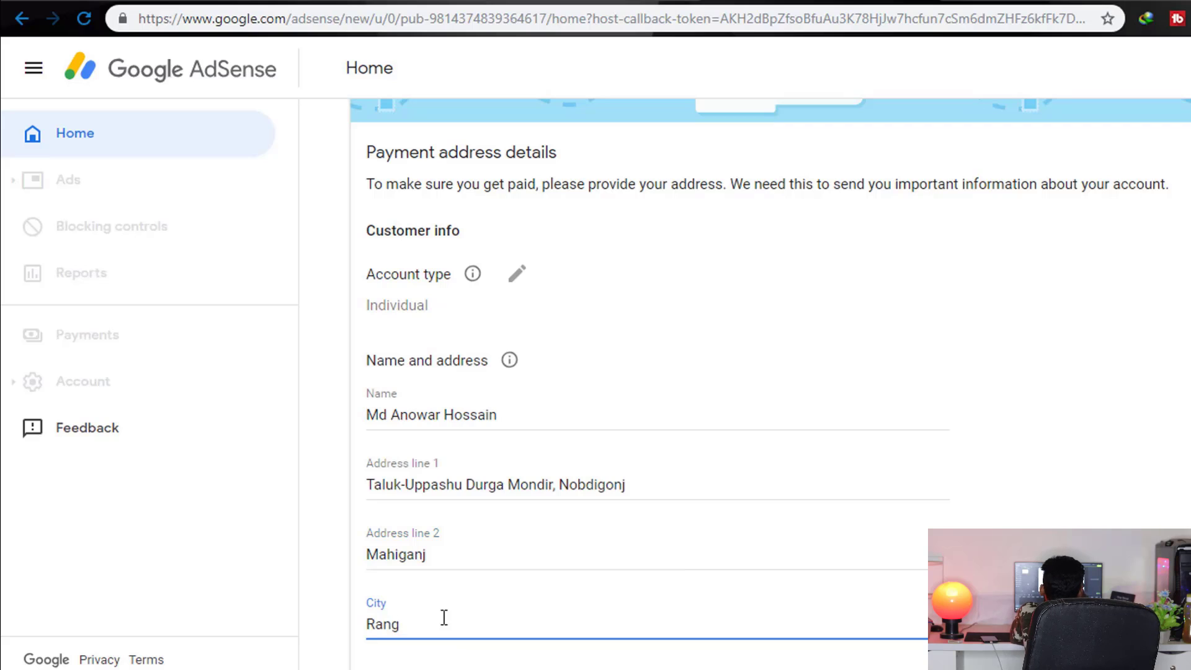
scroll(449, 614, down, 2)
Enter the postal code and phone number, then submit the payment address
click(426, 592)
text(5450)
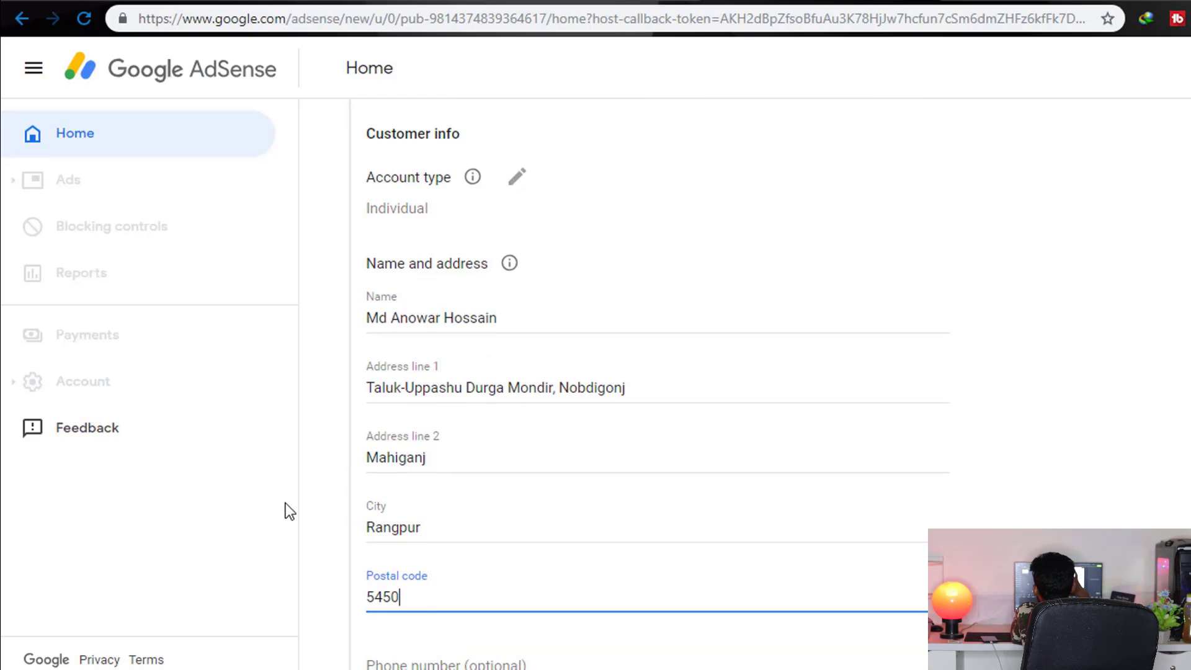
scroll(346, 615, down, 3)
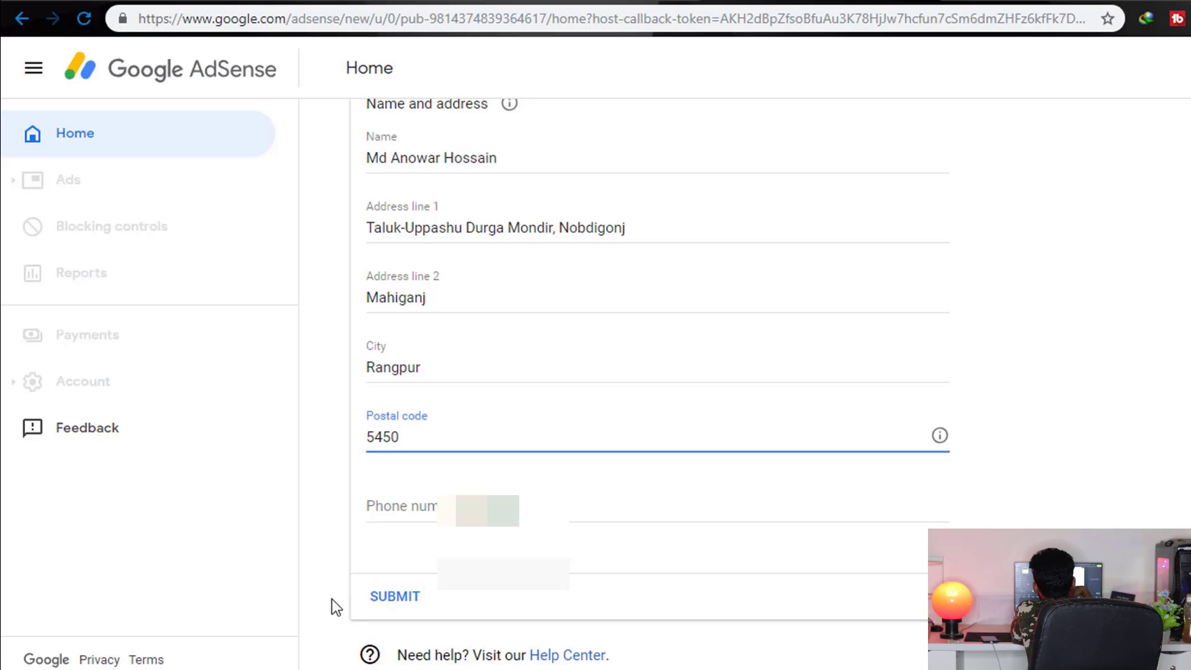
click(412, 499)
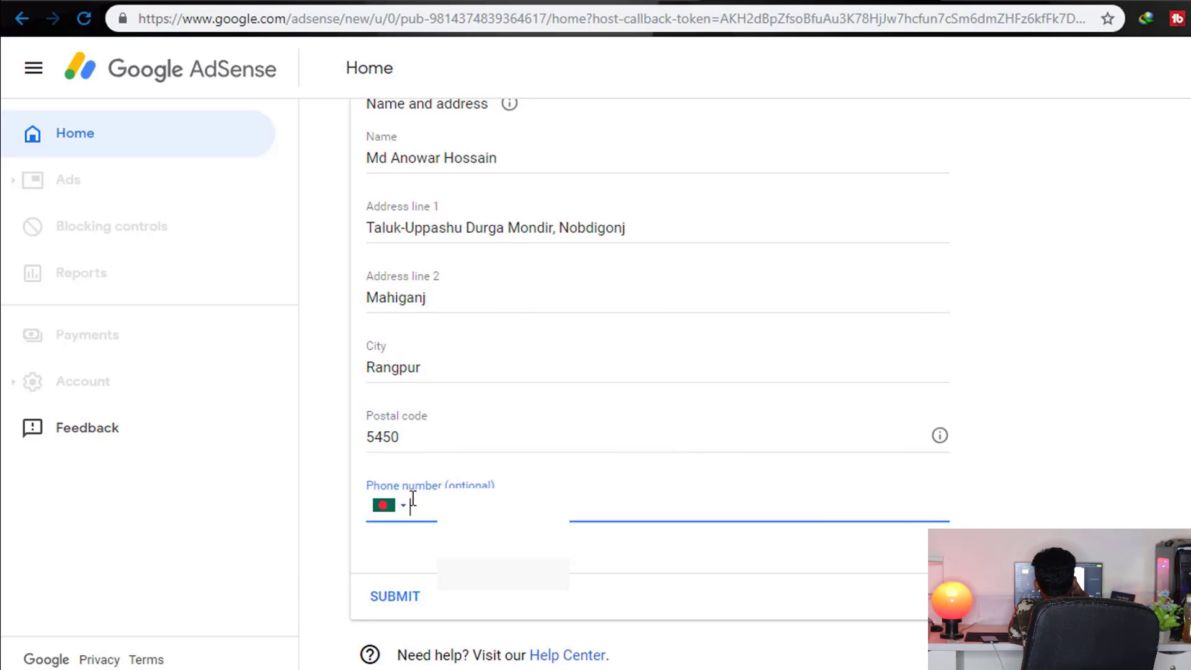
text(017)
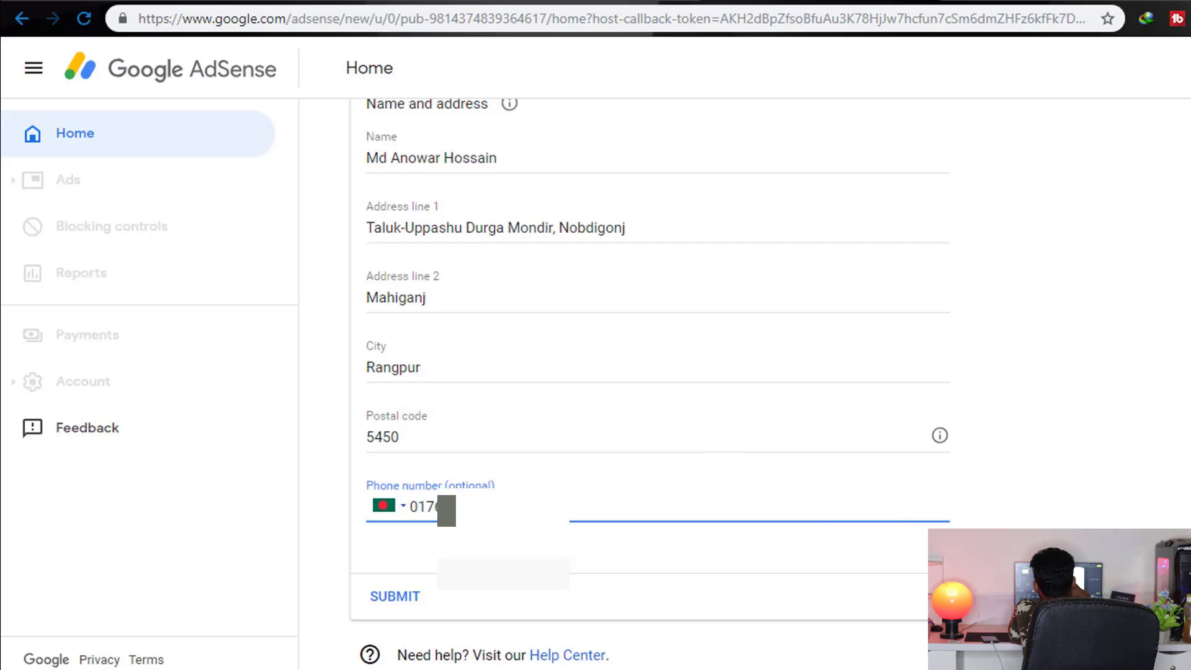
text(6123)
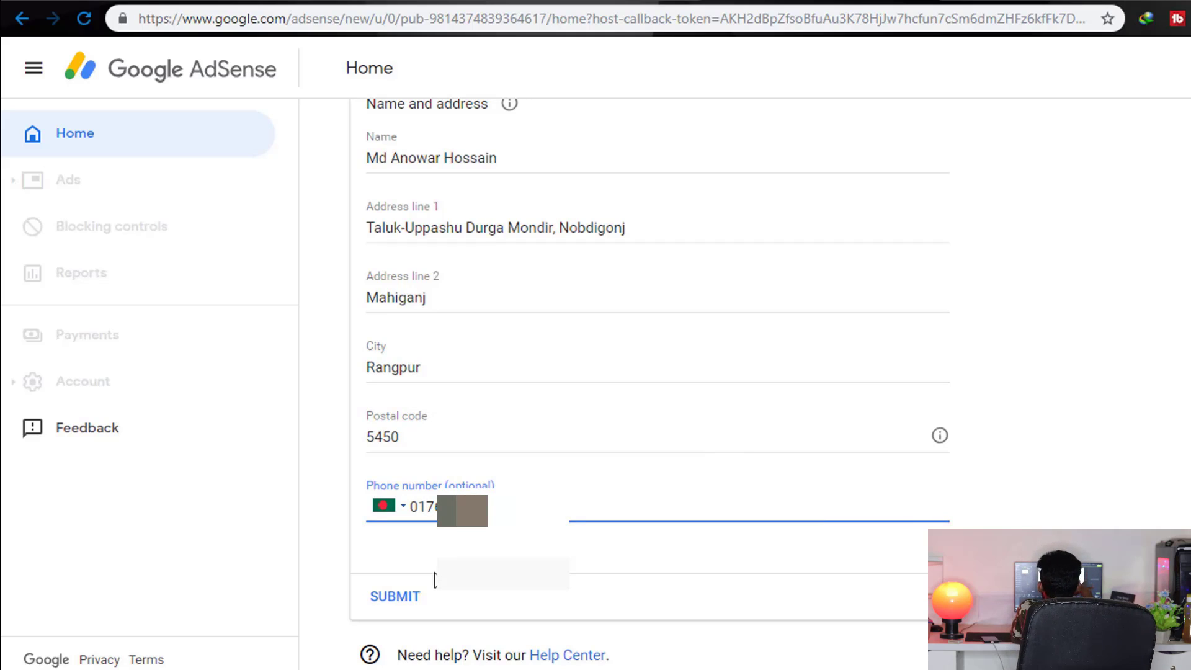
click(400, 597)
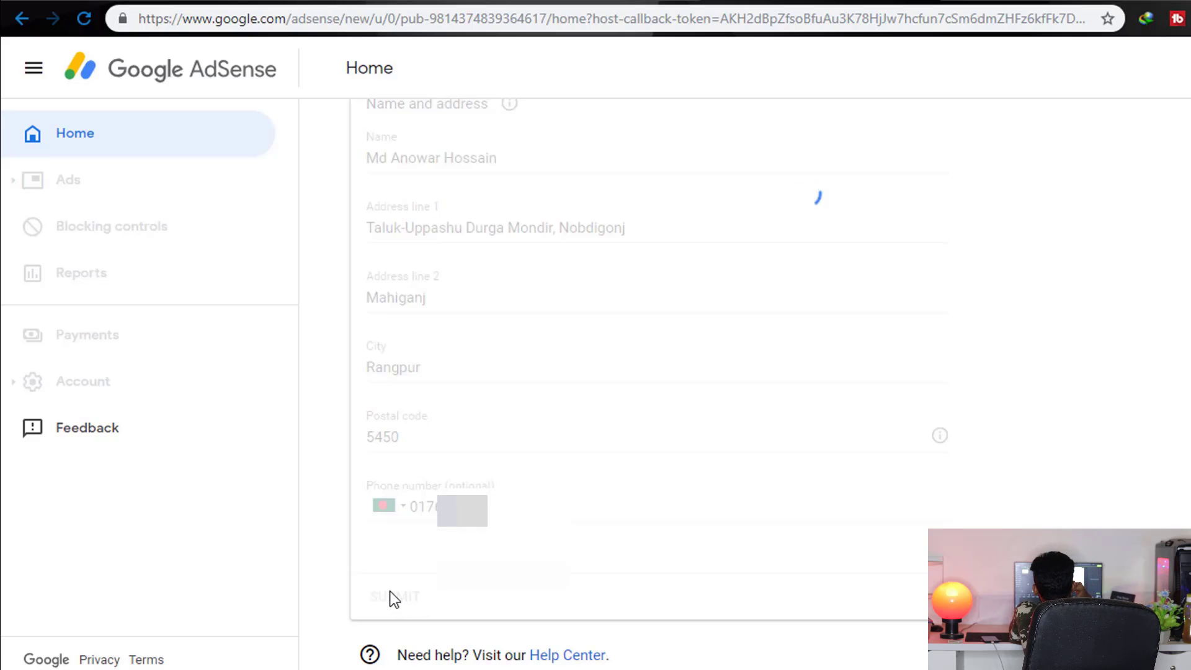
scroll(389, 591, up, 5)
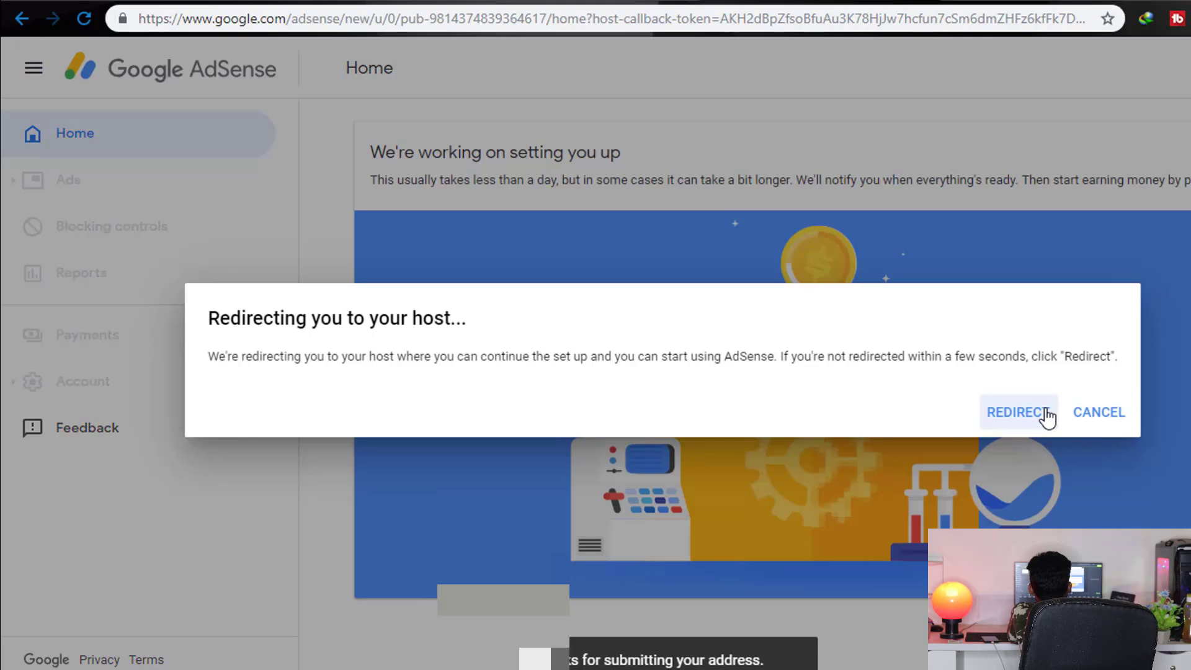
Follow the redirect from AdSense back to YouTube's monetisation page, where AdSense now shows as requested
click(1042, 414)
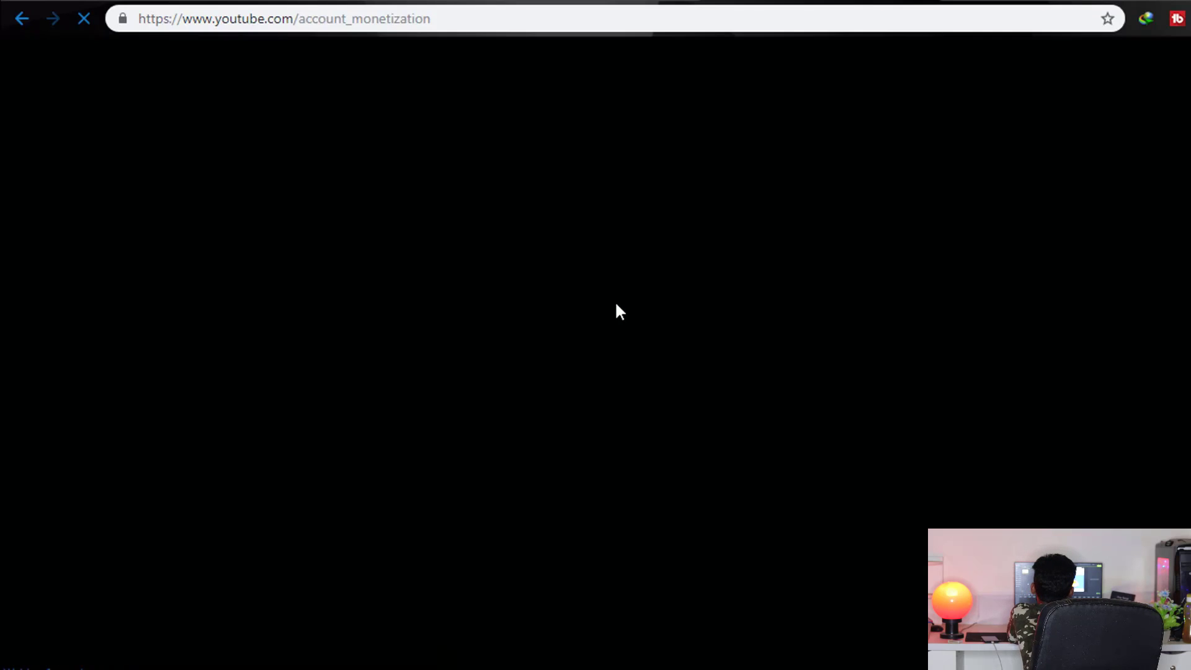
scroll(616, 303, down, 3)
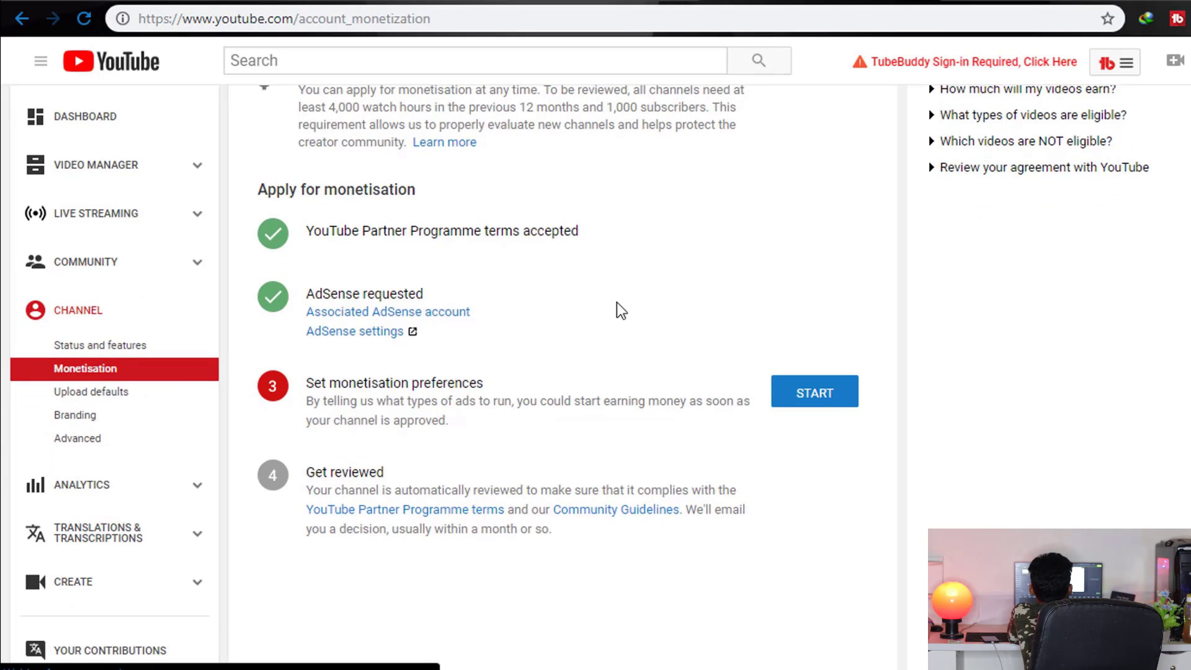
Monetise all existing and future videos with overlay, sponsored card and skippable ads ticked, and save
click(839, 306)
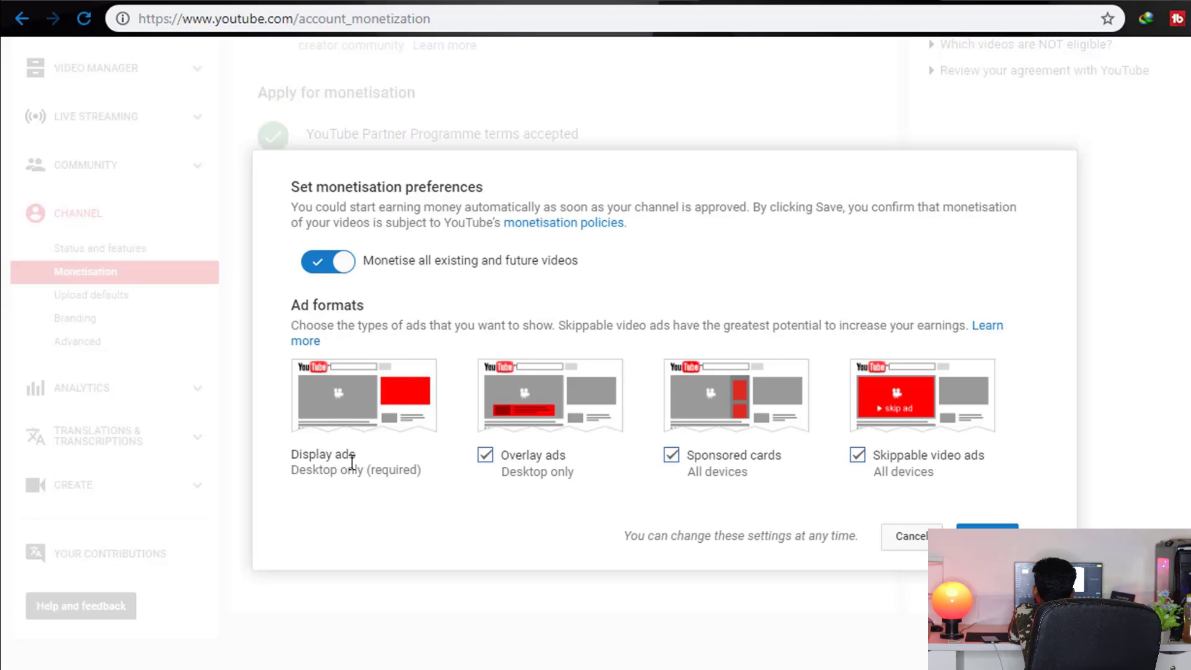
drag(353, 459, 307, 459)
drag(528, 455, 535, 455)
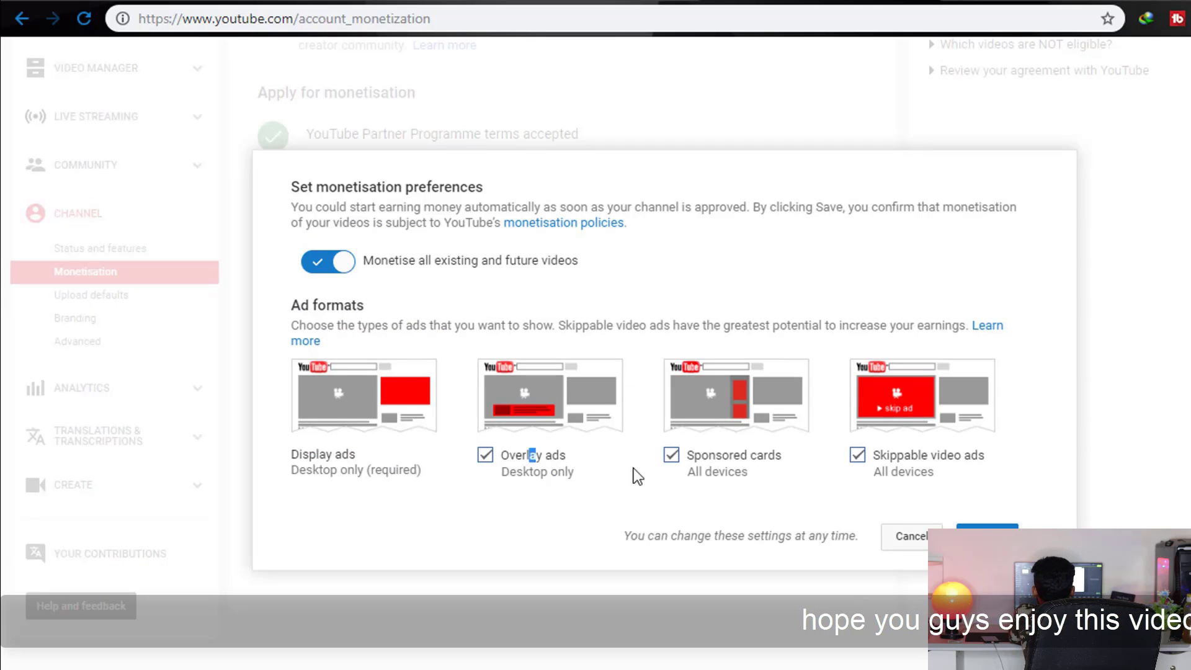
drag(637, 476, 731, 505)
drag(717, 458, 985, 458)
click(948, 451)
click(985, 458)
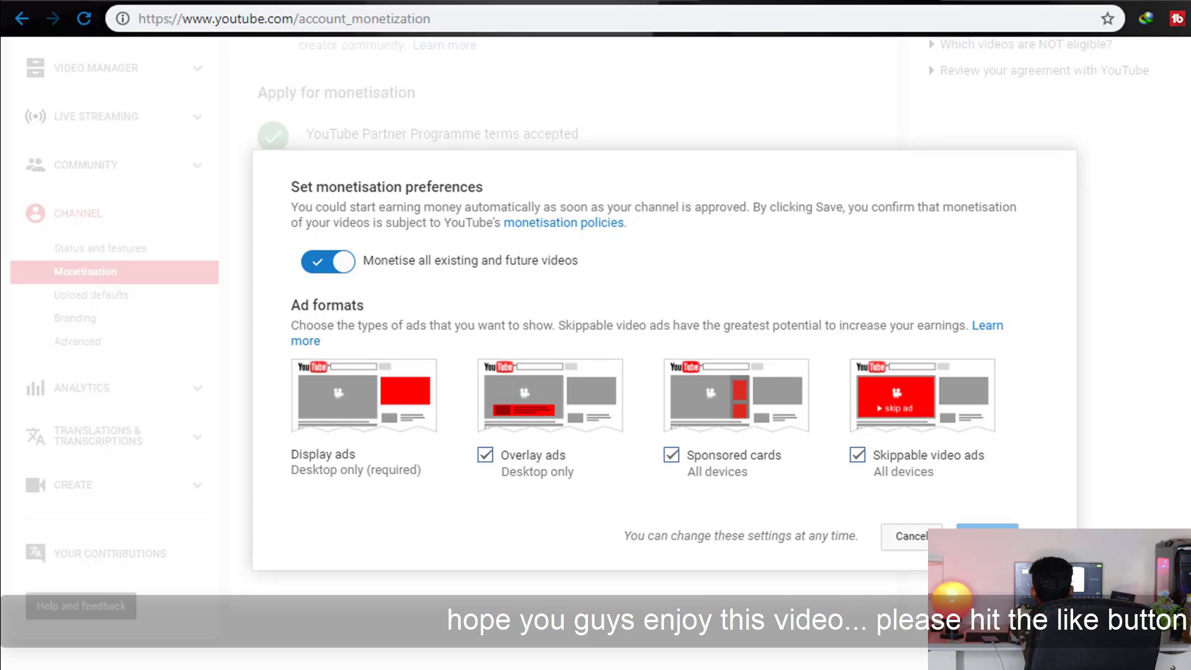
click(994, 528)
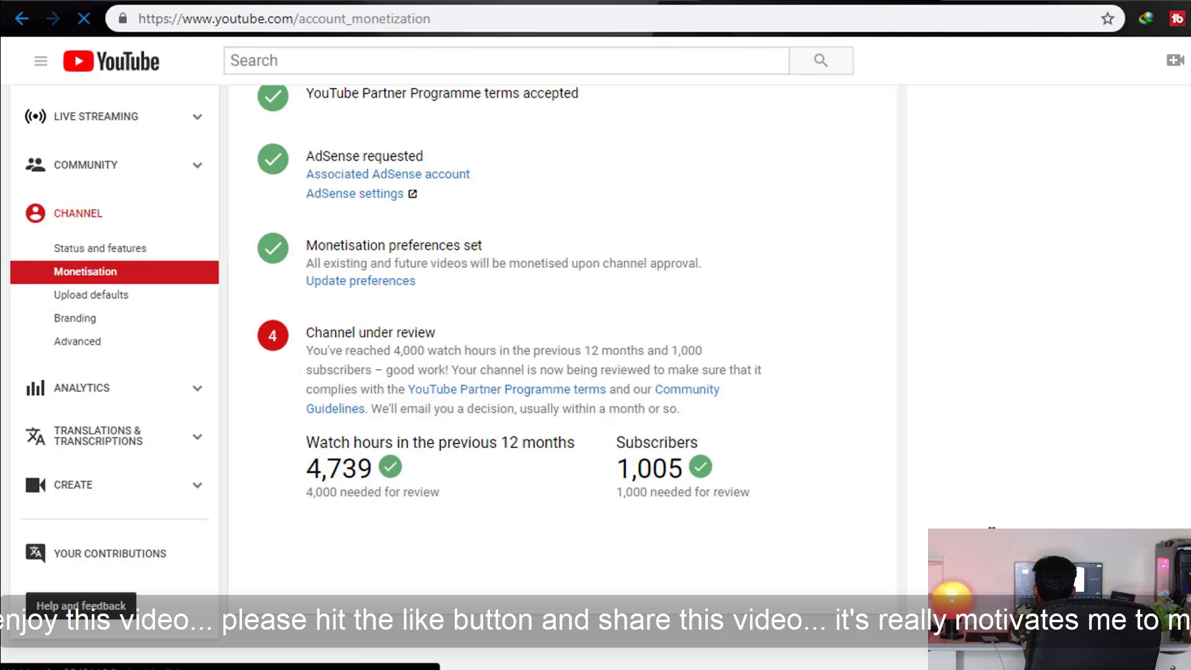
Review the status: preferences set, channel in review with 4,739 watch hours and 1,005 subscribers
scroll(791, 455, down, 2)
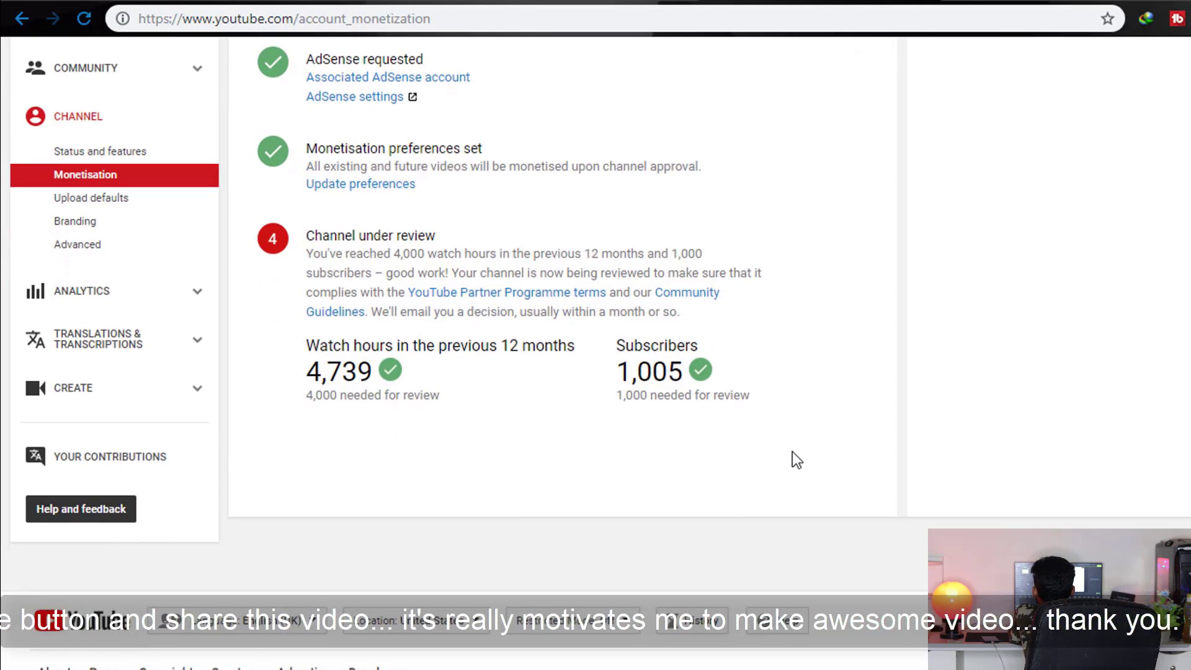
scroll(791, 451, up, 2)
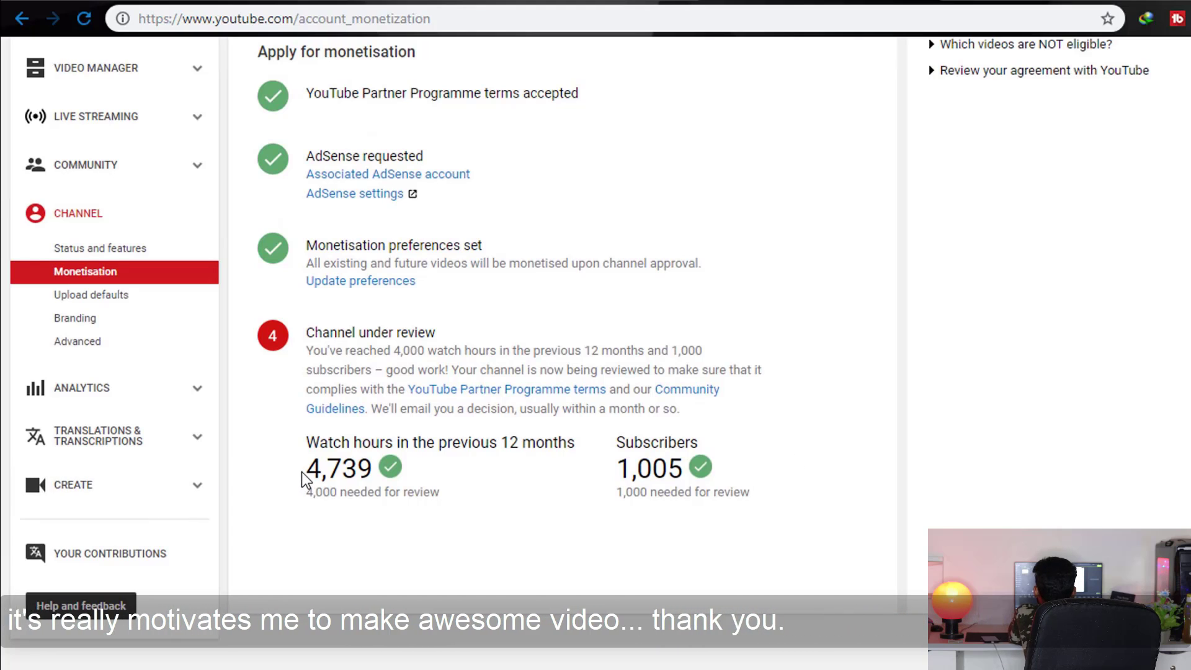
drag(306, 329, 694, 475)
click(575, 488)
click(698, 463)
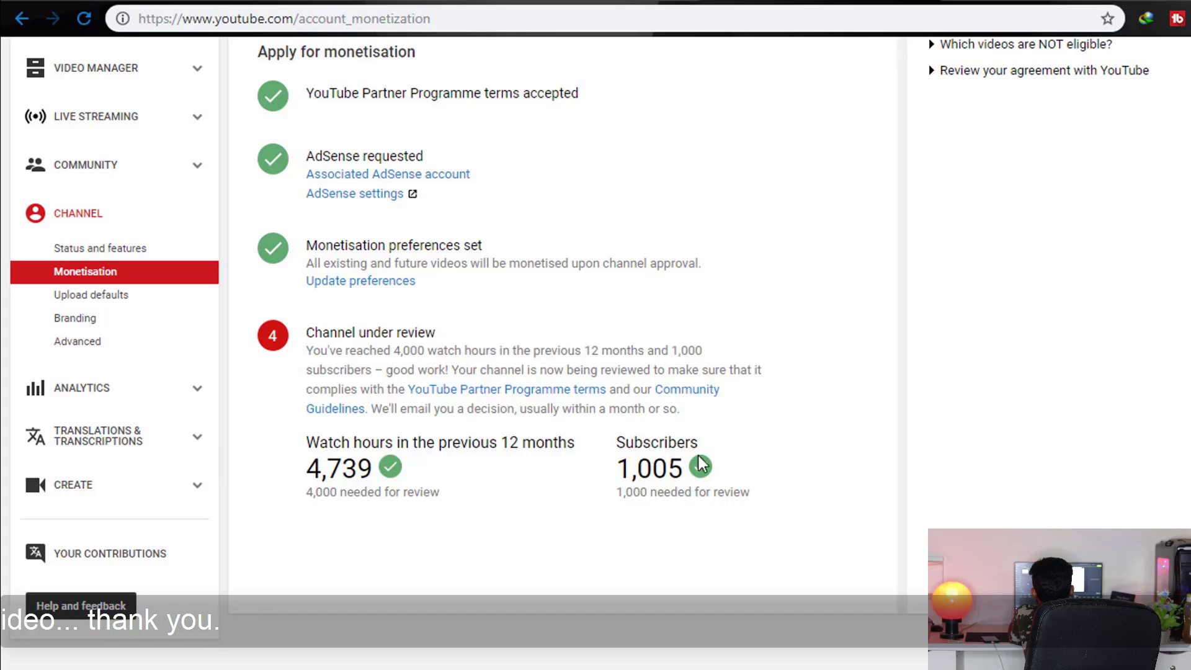
scroll(698, 463, up, 4)
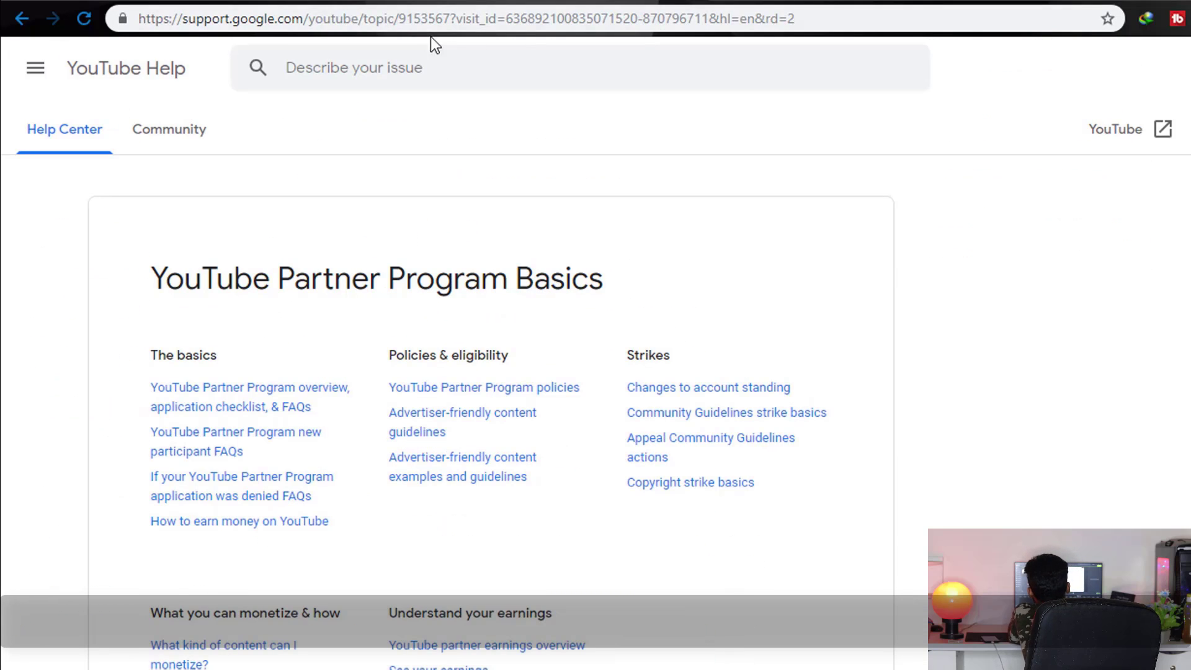
click(419, 23)
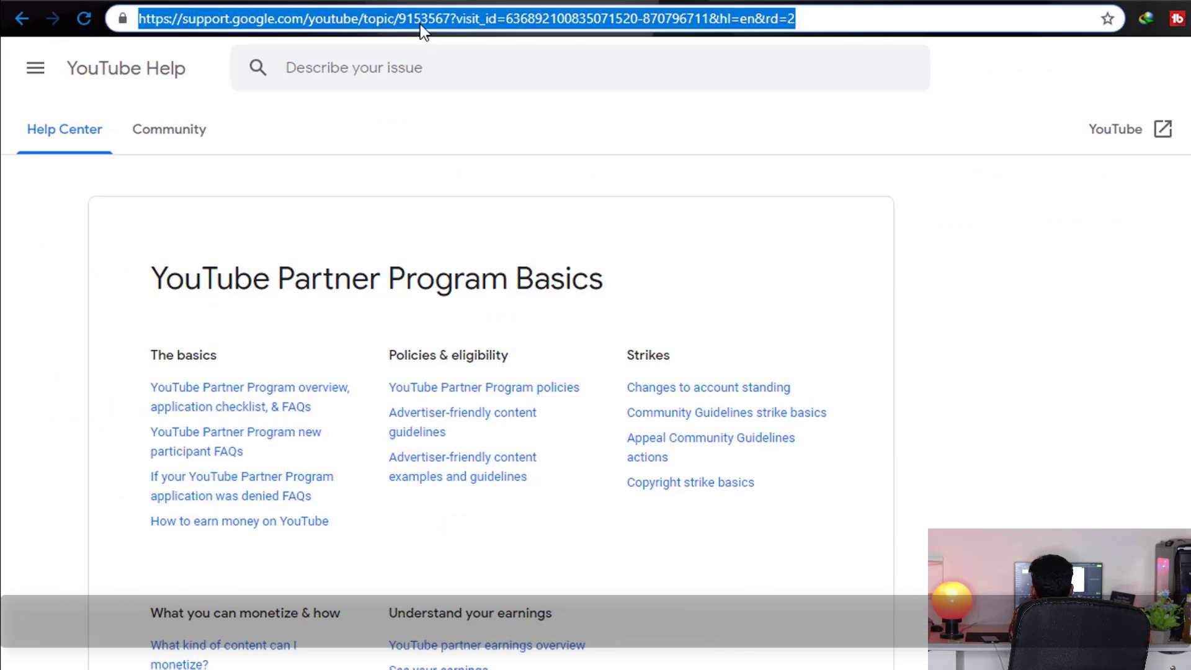
Go to the Google AdSense home page, which reads 'We're working on setting you up'
text(ad)
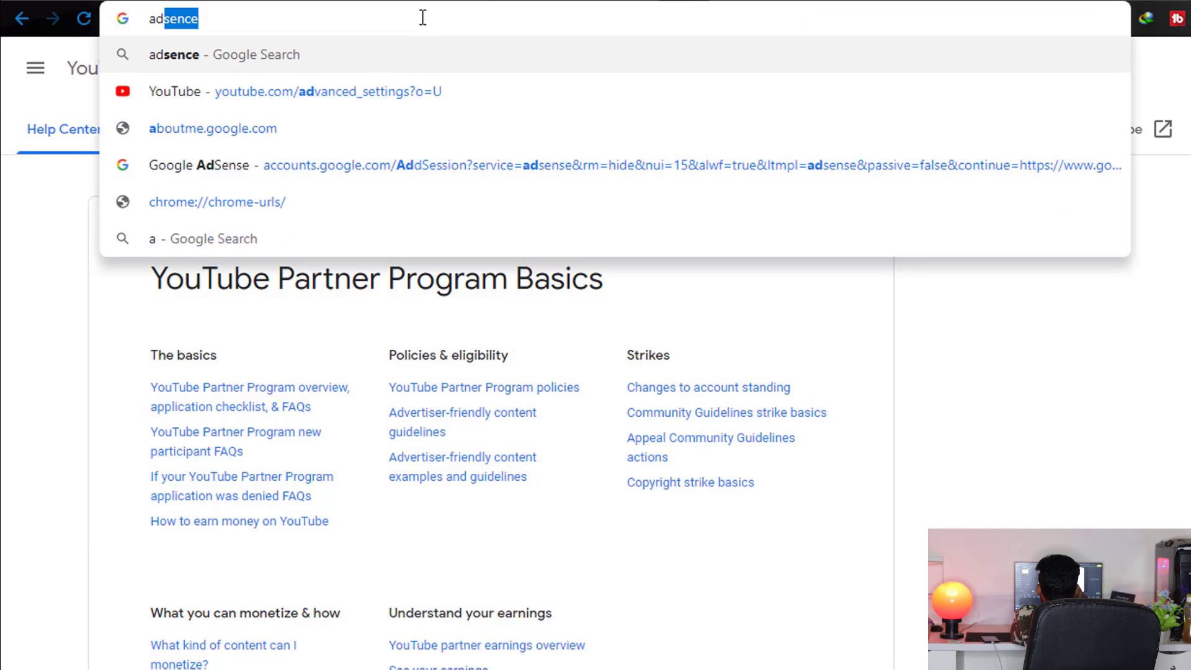
key(Return)
drag(581, 180, 724, 162)
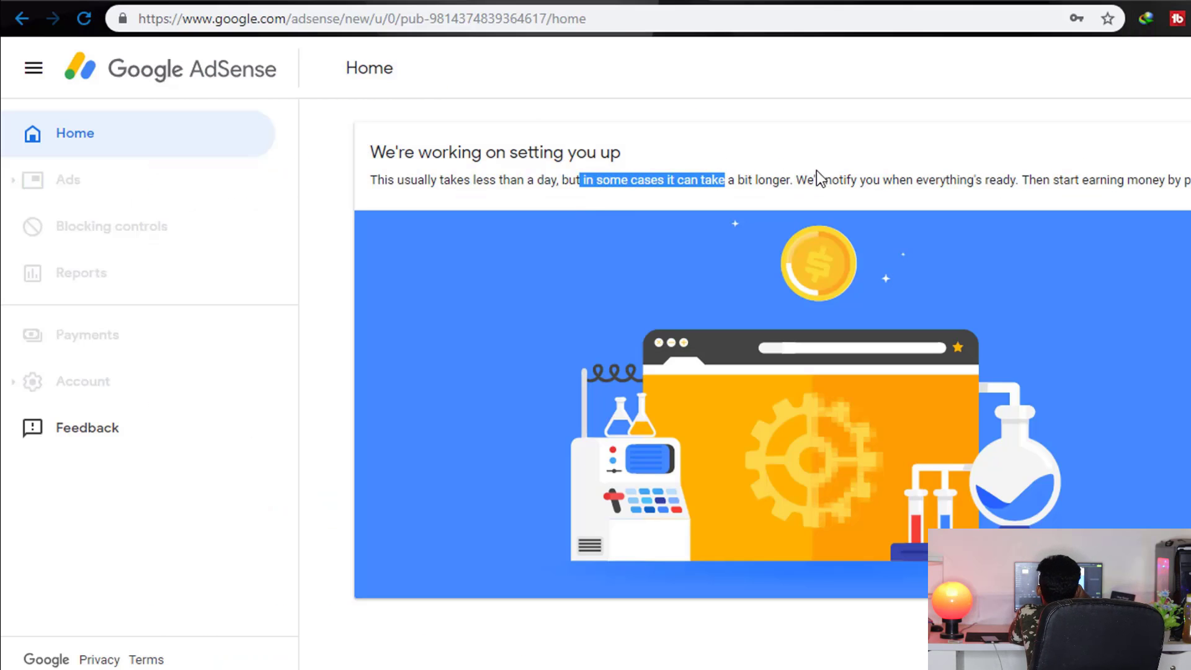
drag(817, 170, 729, 186)
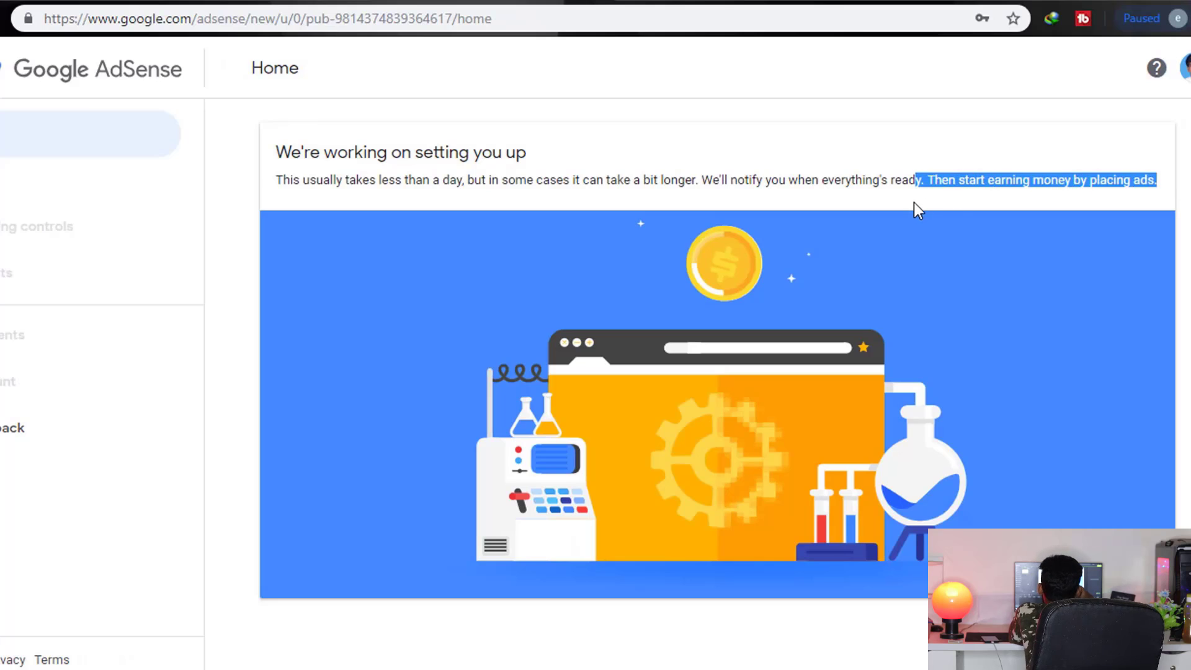
click(392, 257)
Reload the AdSense home page, then open the Google Account page
drag(252, 190, 287, 213)
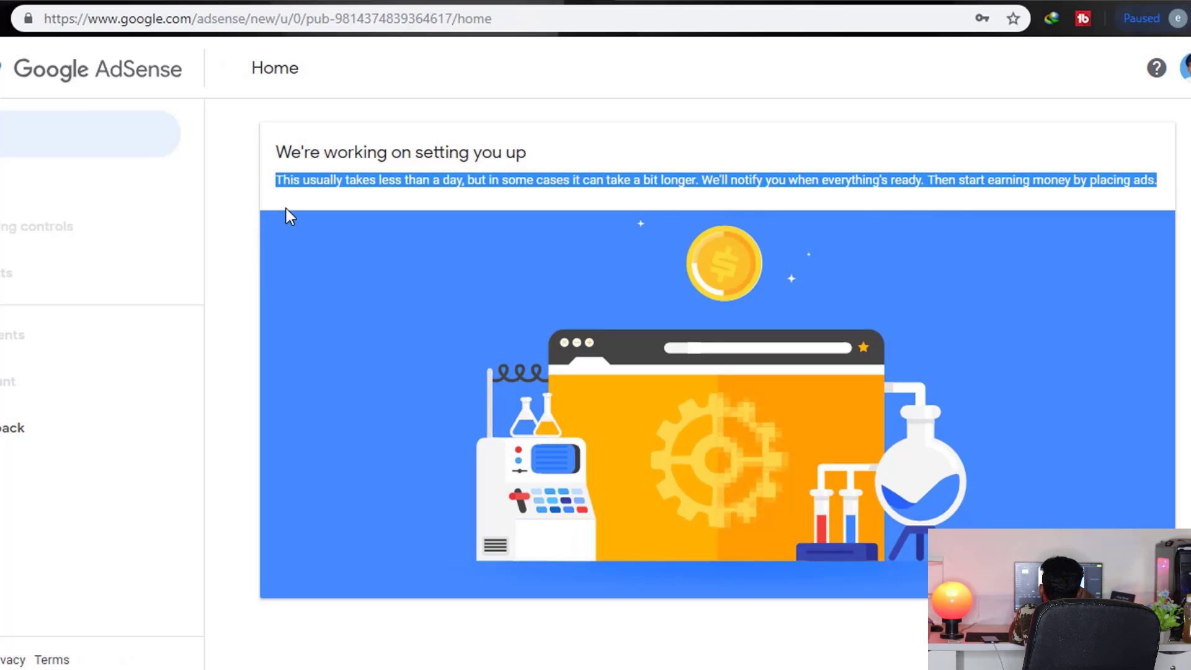
click(300, 180)
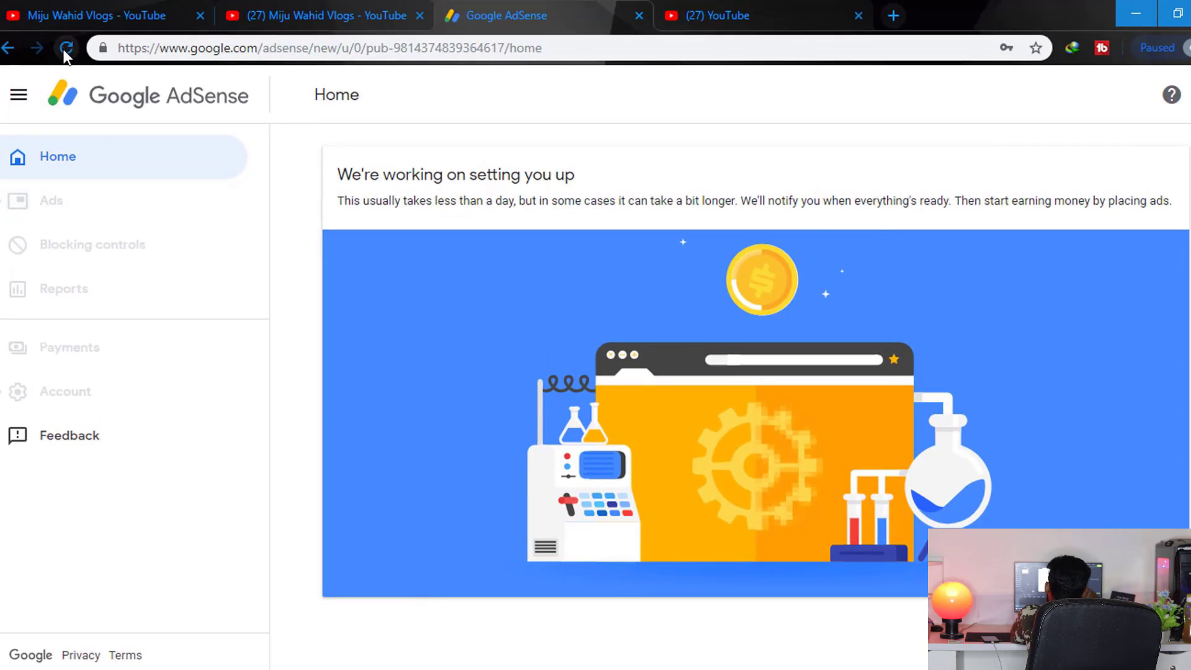
click(65, 48)
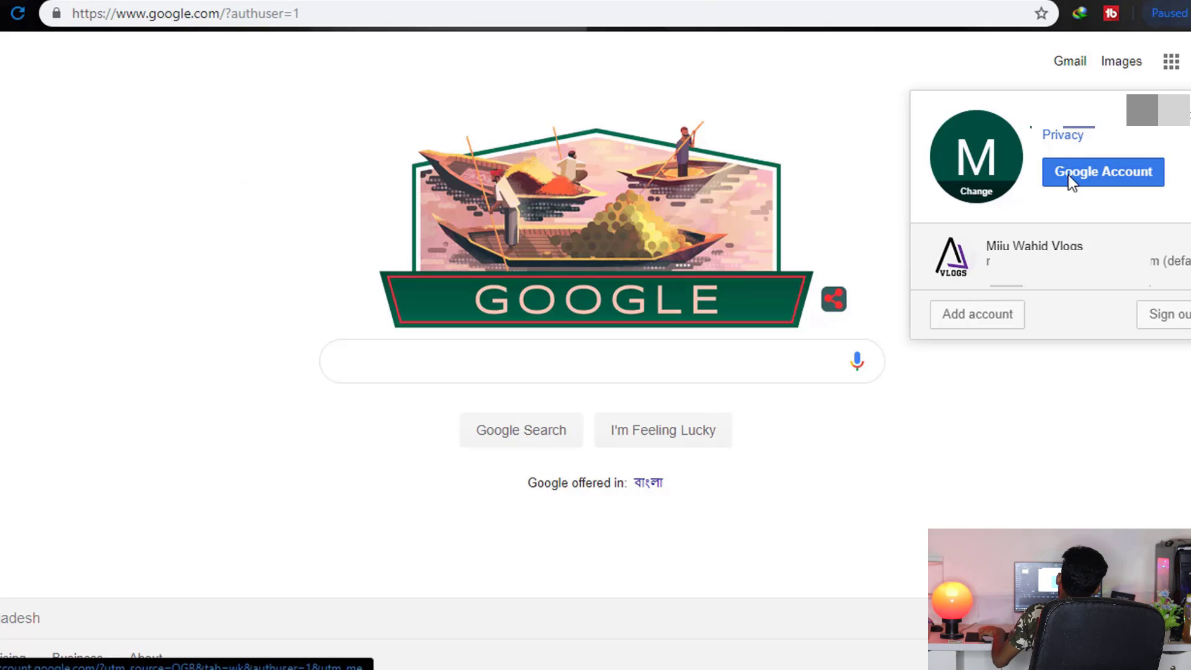
click(1069, 175)
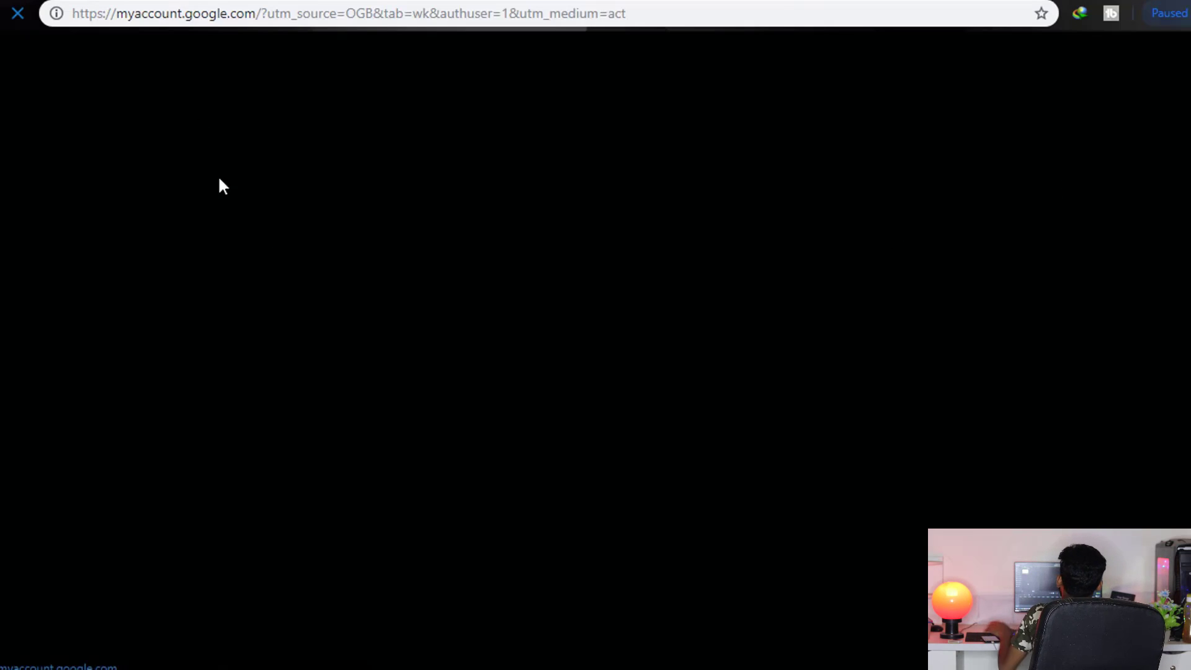